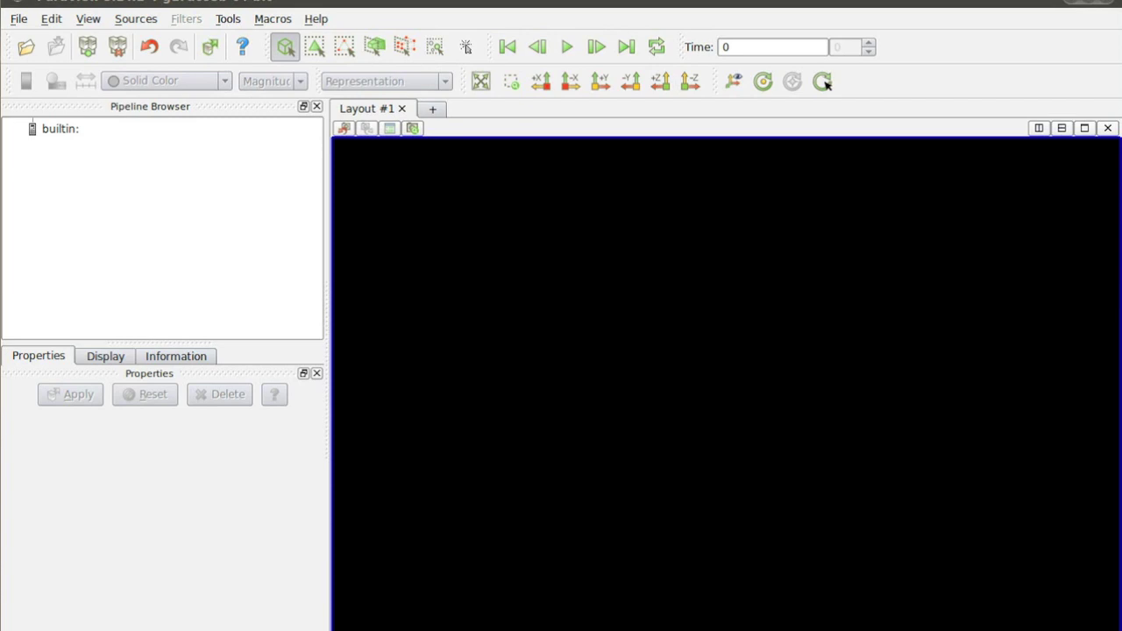
- Add a PCL OpenNI source, enable its grabber thread and refresh to capture a frame
click(129, 18)
mouse_move(181, 55)
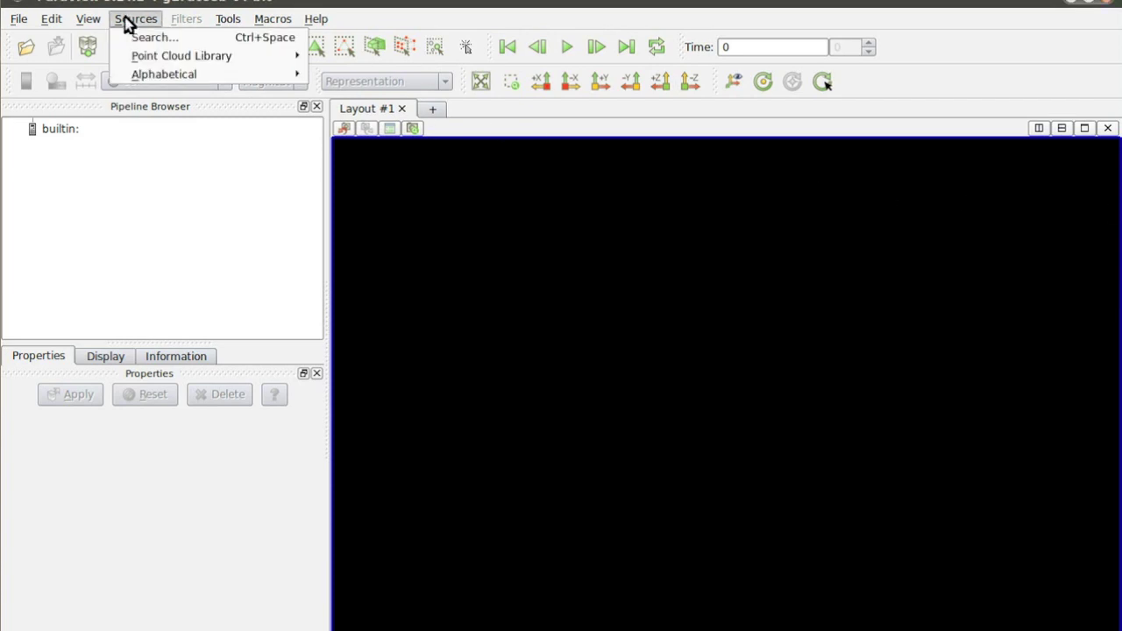
click(324, 60)
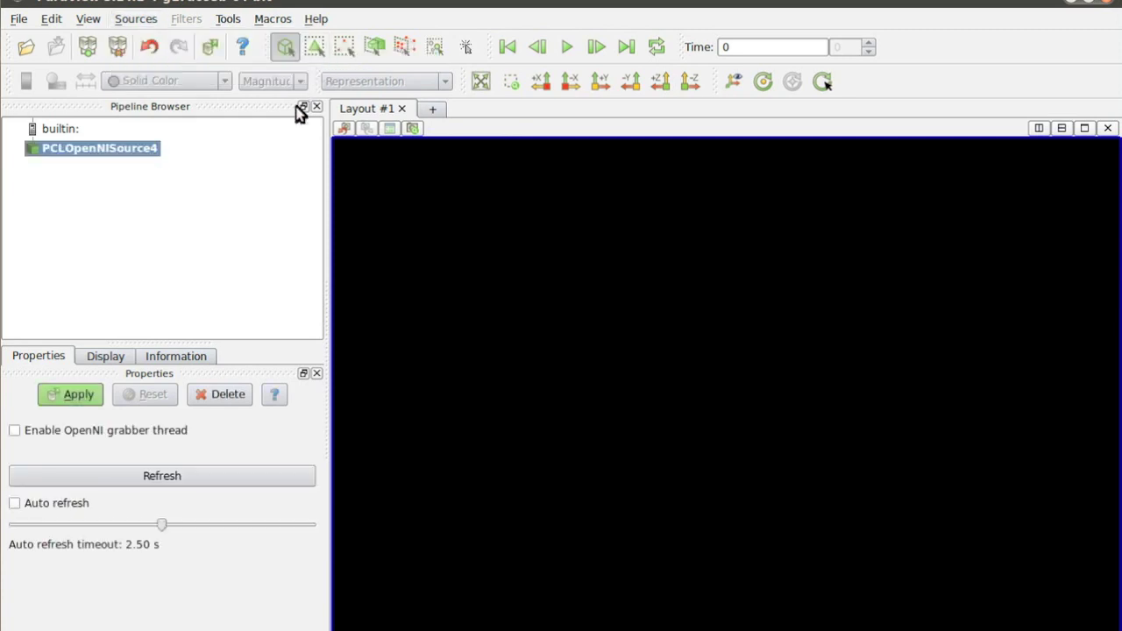
click(92, 403)
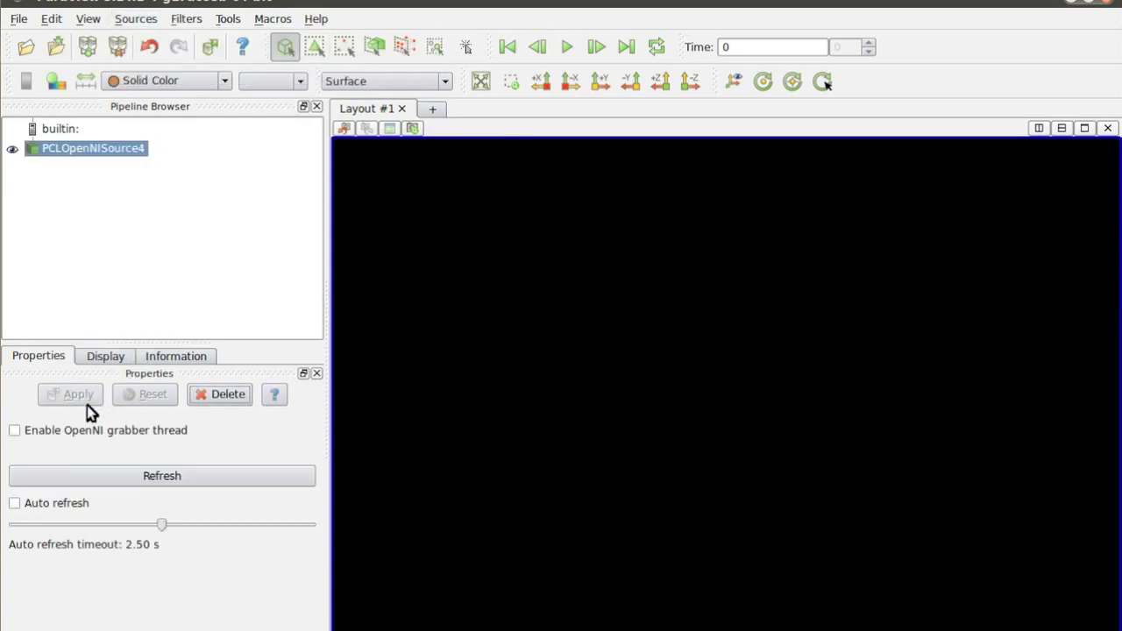
click(55, 435)
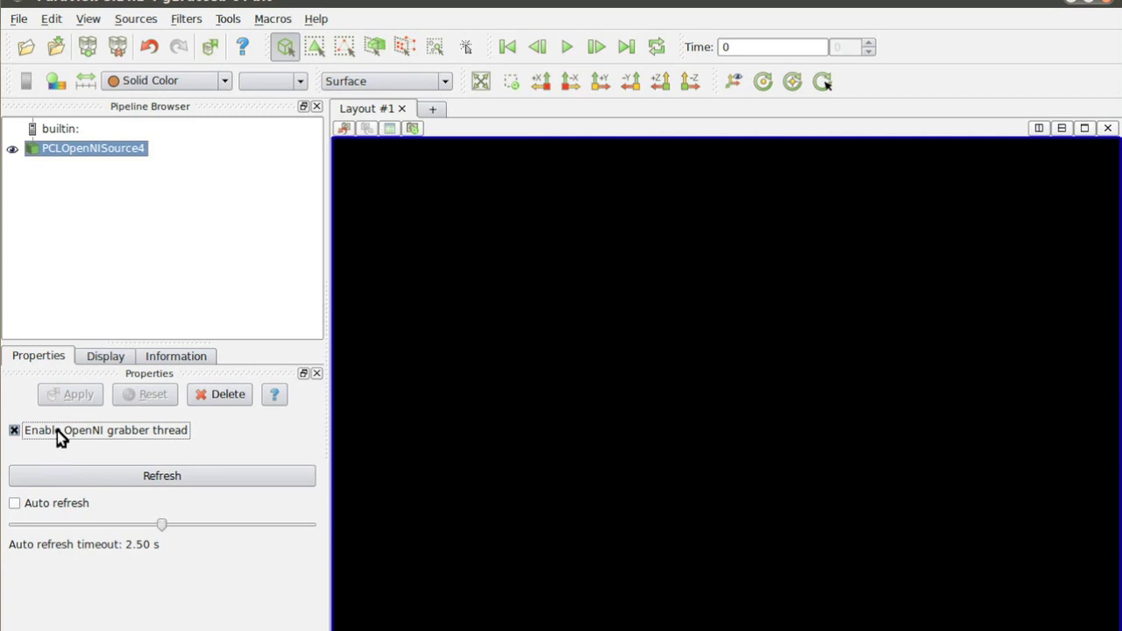
click(80, 476)
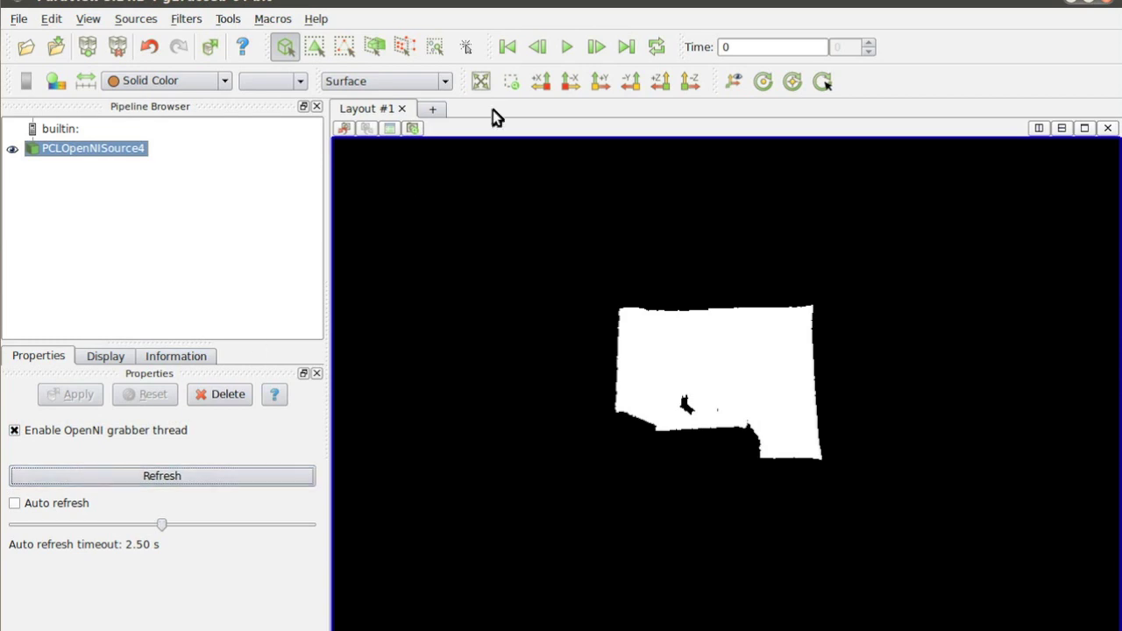
- Fit the point cloud in the view and colour it by rgb_colors
click(481, 86)
click(228, 82)
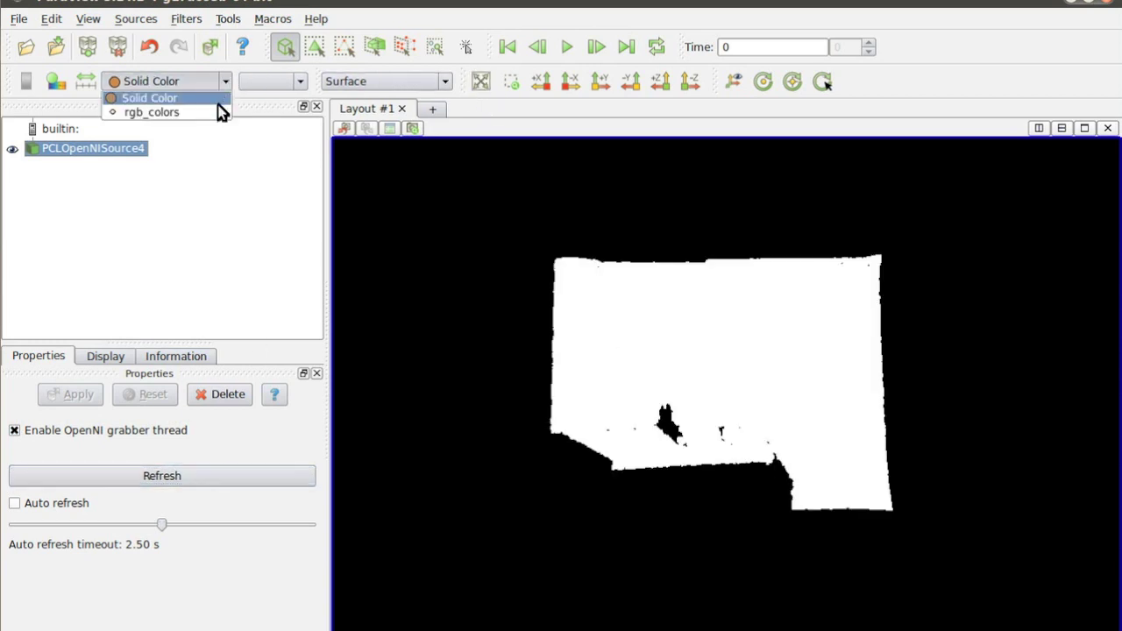
click(219, 112)
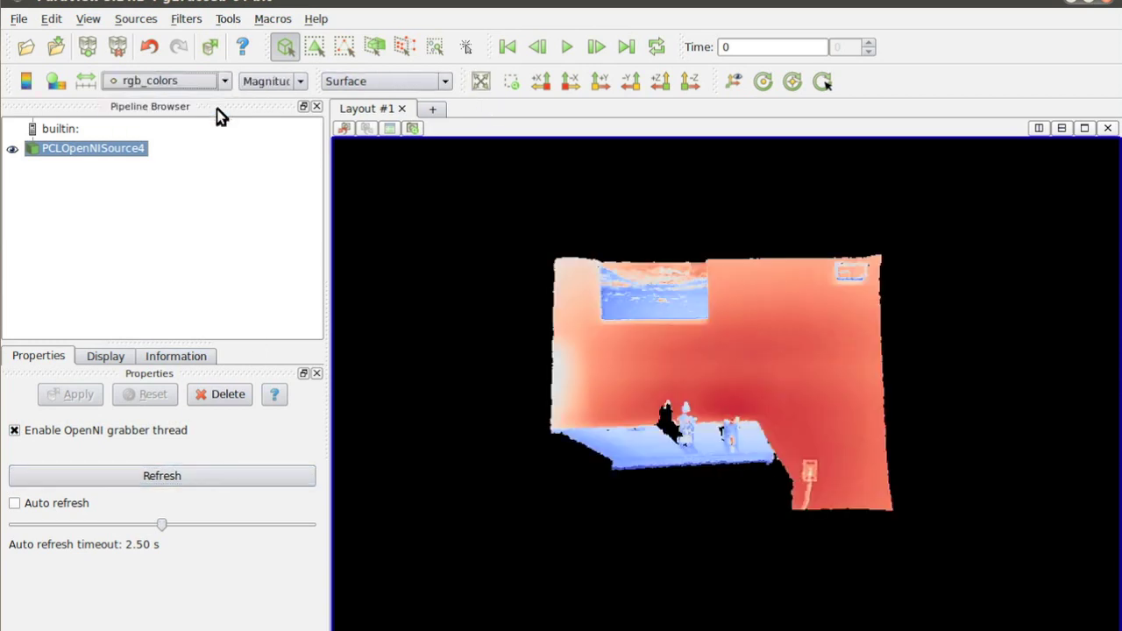
- Uncheck Map Scalars for true camera colours and view the tabletop scene obliquely up close
click(122, 356)
click(62, 531)
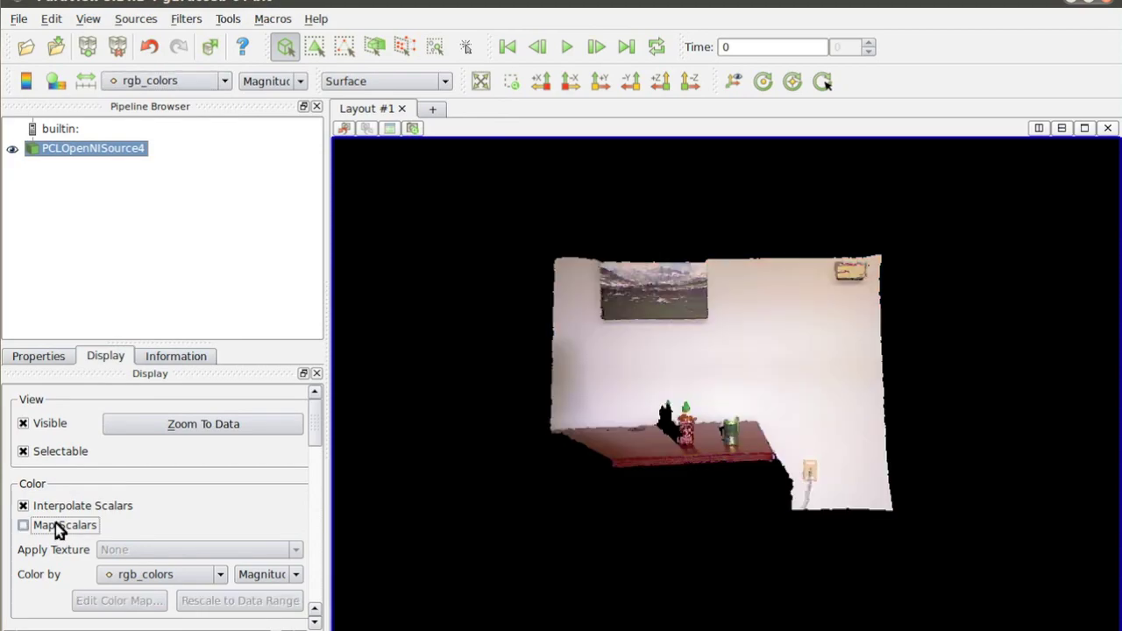
right_drag(651, 322, 679, 432)
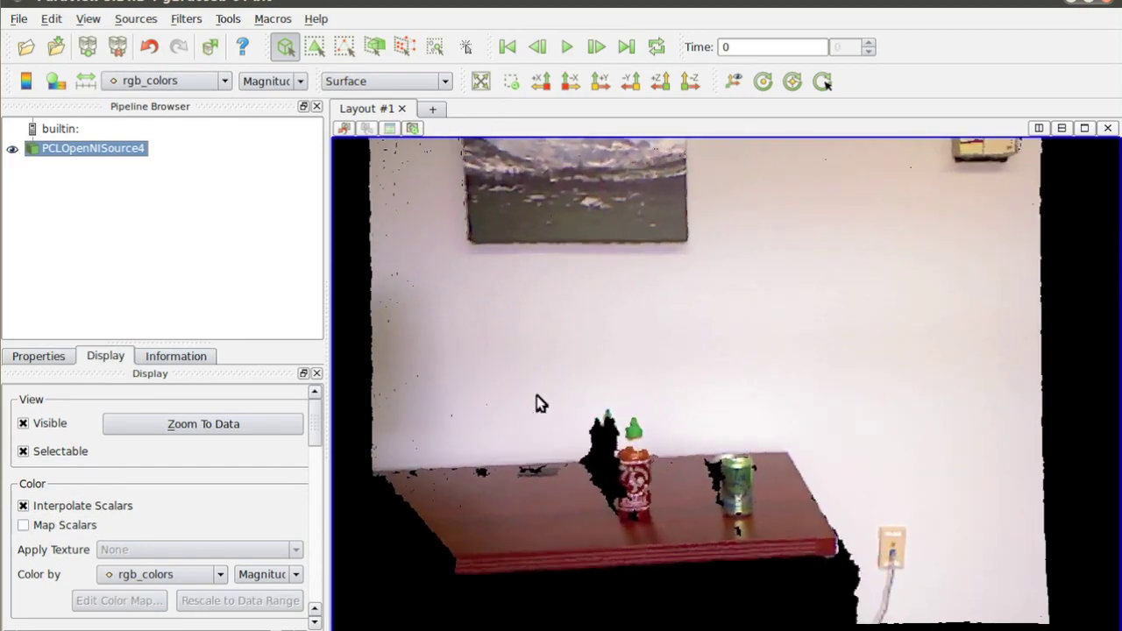
mouse_move(534, 400)
mouse_down()
mouse_move(660, 376)
mouse_move(369, 368)
mouse_move(526, 381)
mouse_up()
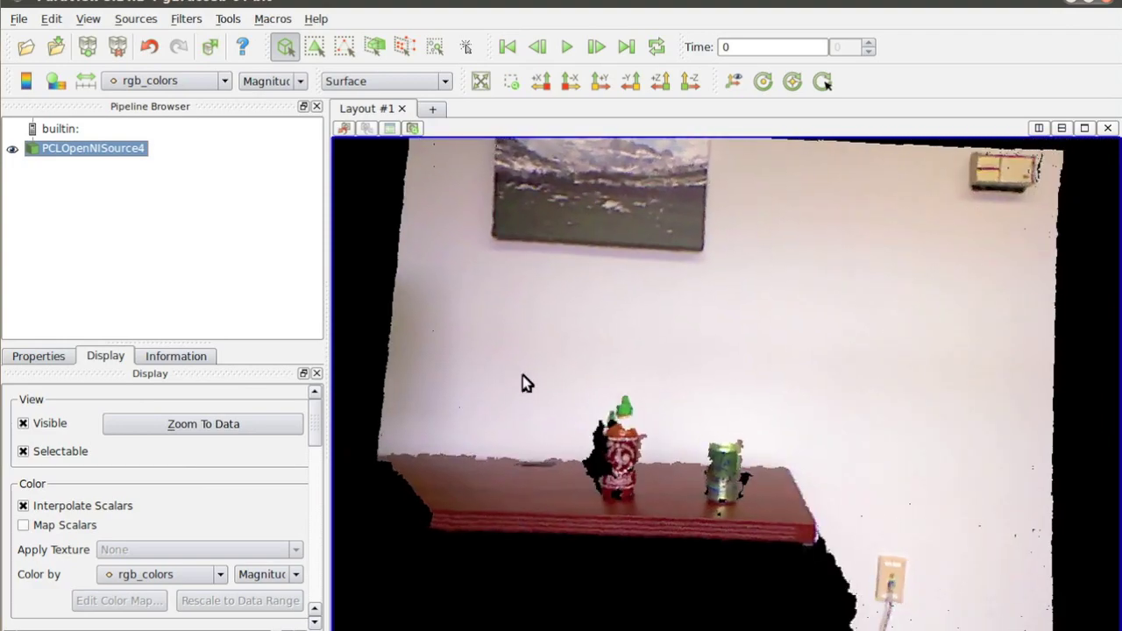
- Drop the auto-refresh timeout to its 0.03 s minimum, leaving auto refresh off
click(41, 353)
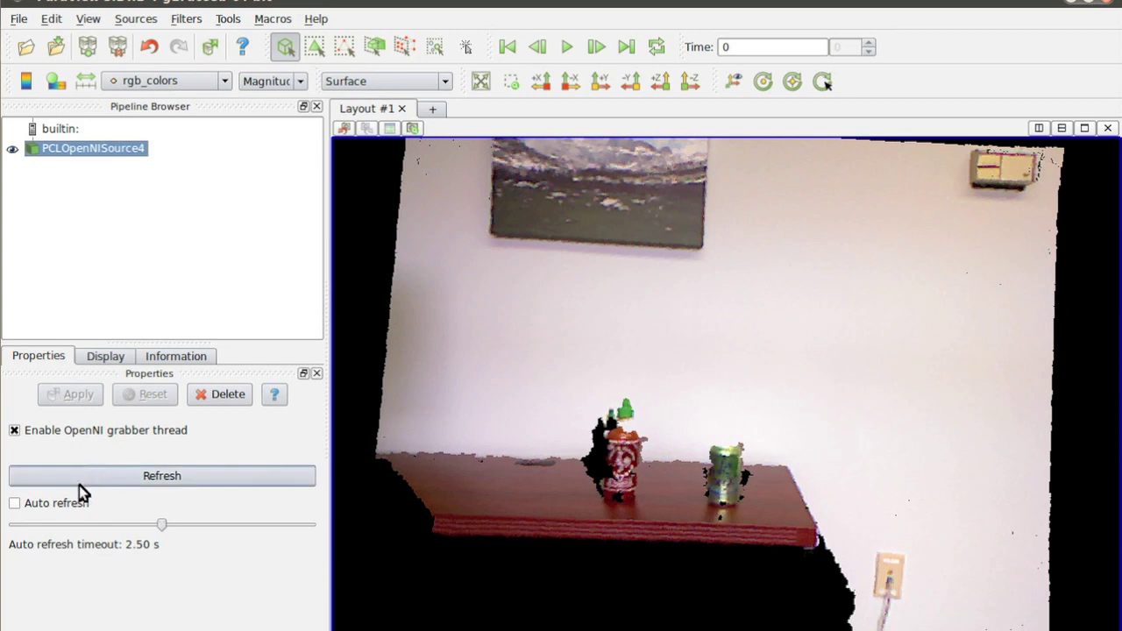
click(51, 503)
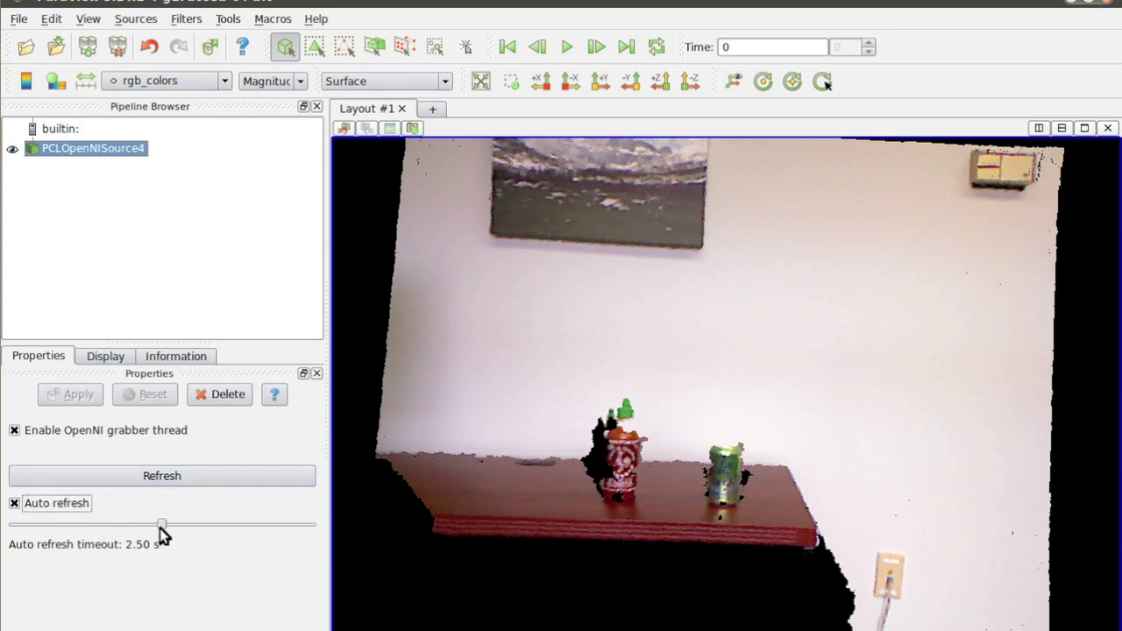
drag(161, 524, 23, 529)
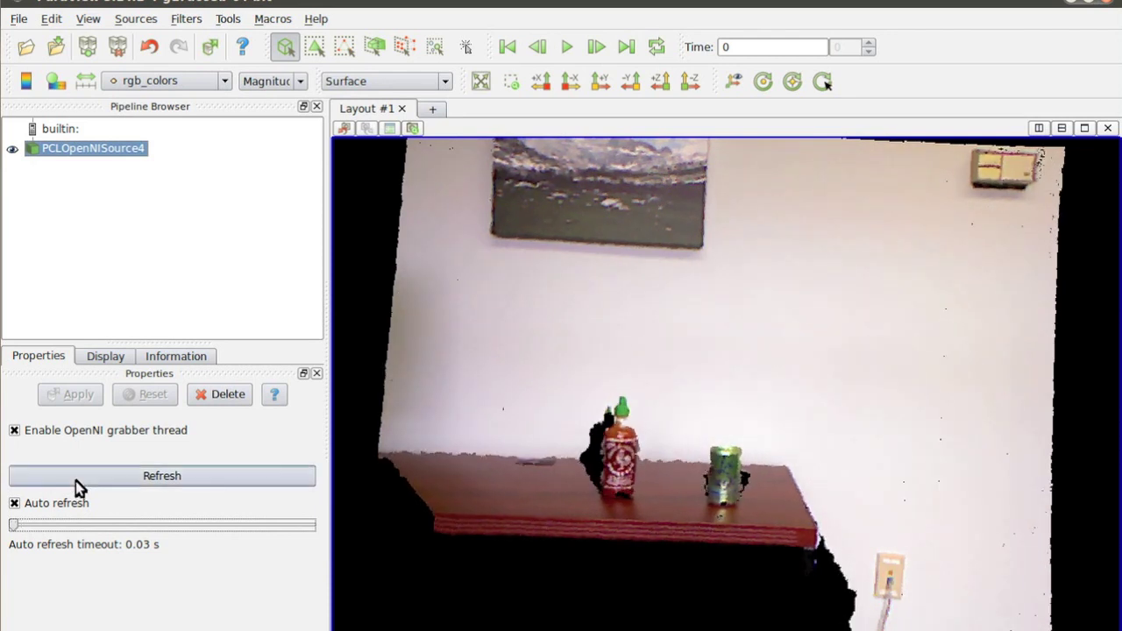
click(79, 505)
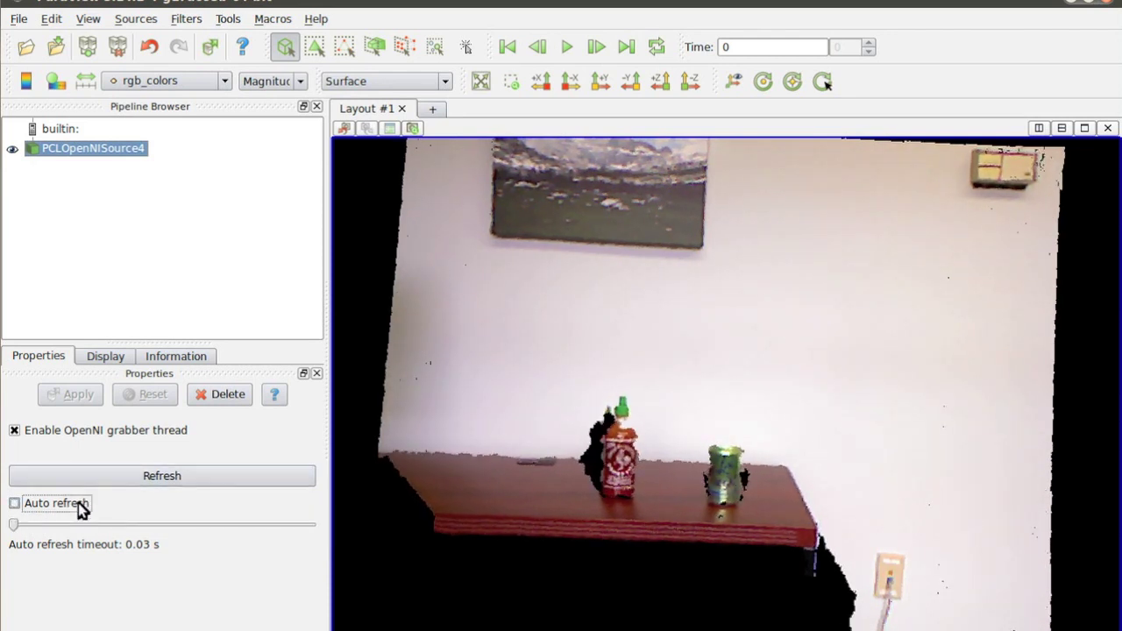
click(187, 18)
mouse_move(237, 149)
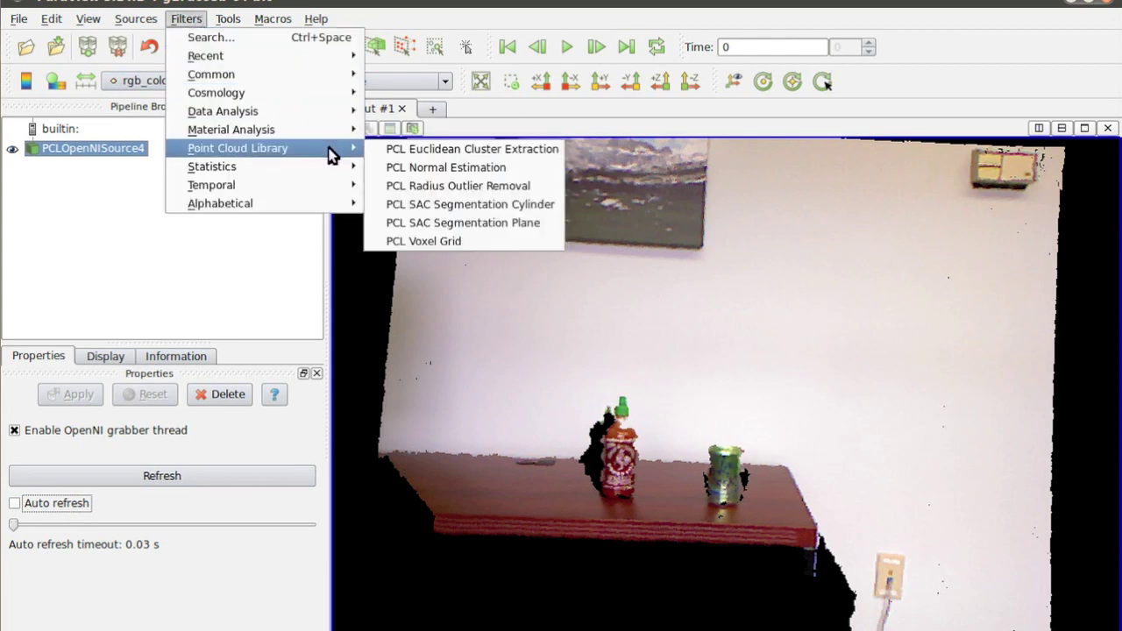
- Add a PCL Voxel Grid filter with 0.01 leaf size and inspect the downsampled cloud
click(469, 238)
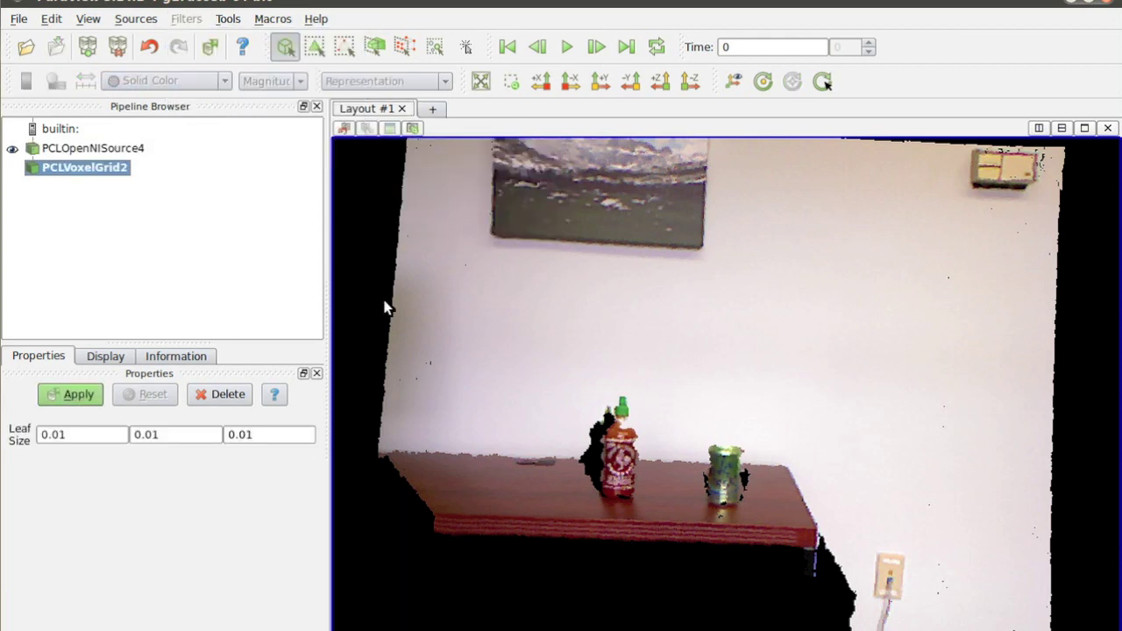
click(91, 397)
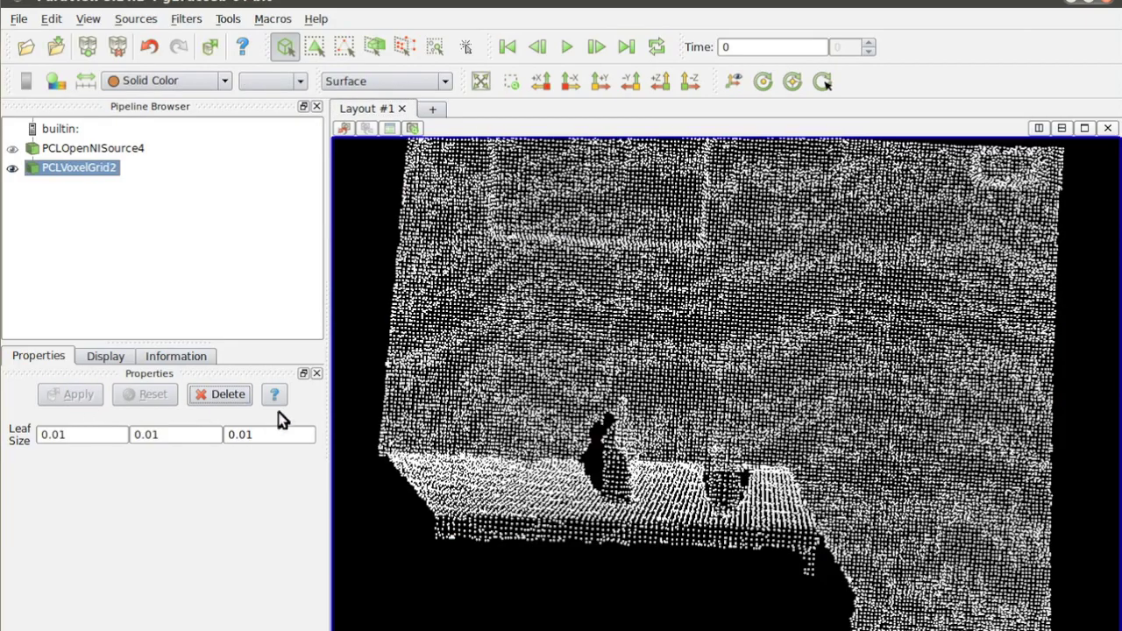
drag(452, 462, 469, 438)
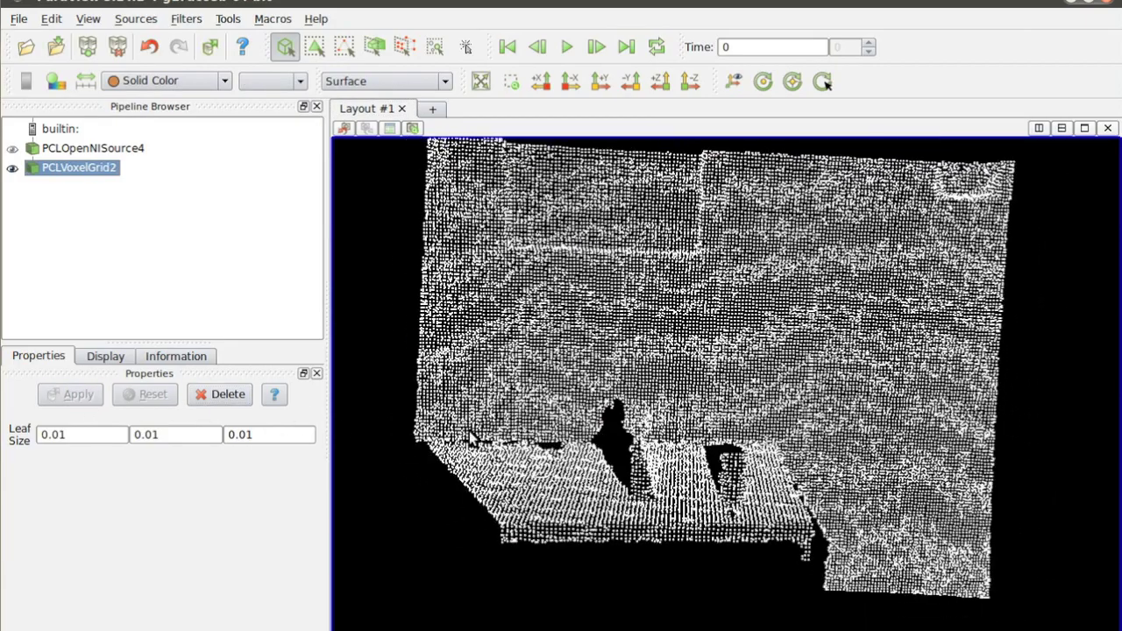
click(186, 19)
mouse_move(237, 148)
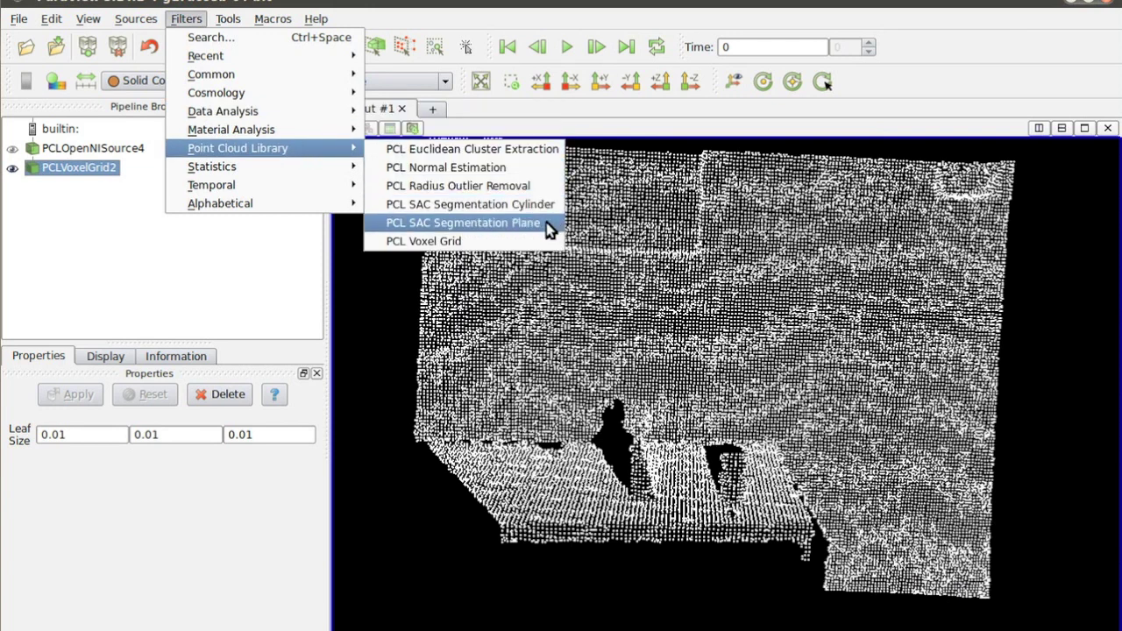
- Add a PCL SAC Segmentation Plane filter and colour the points by ransac_labels
click(549, 222)
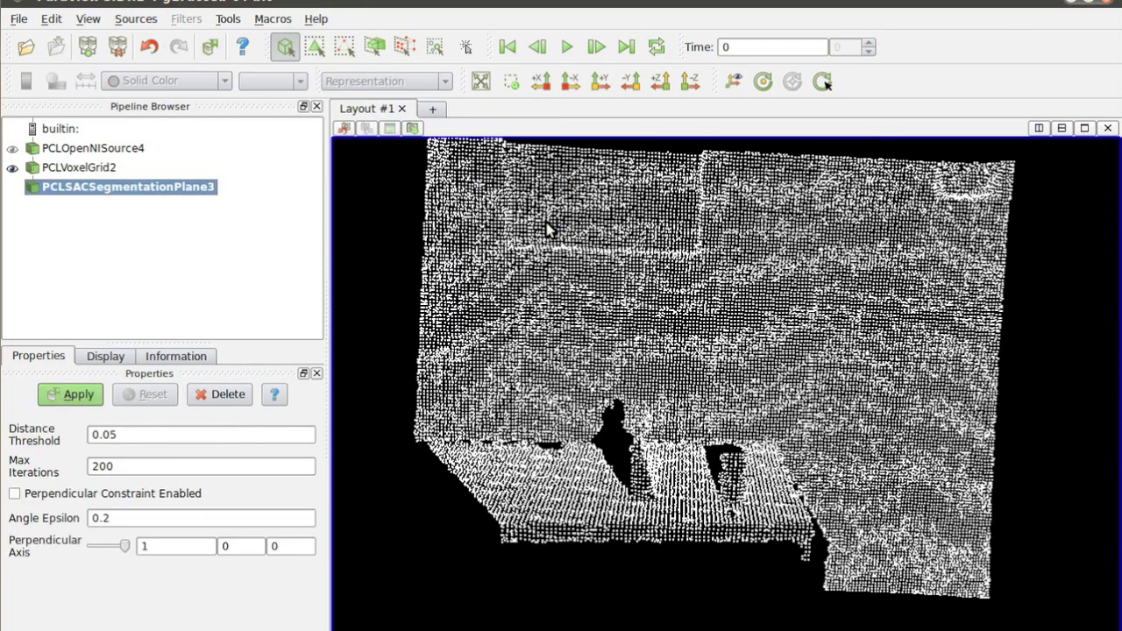
click(79, 395)
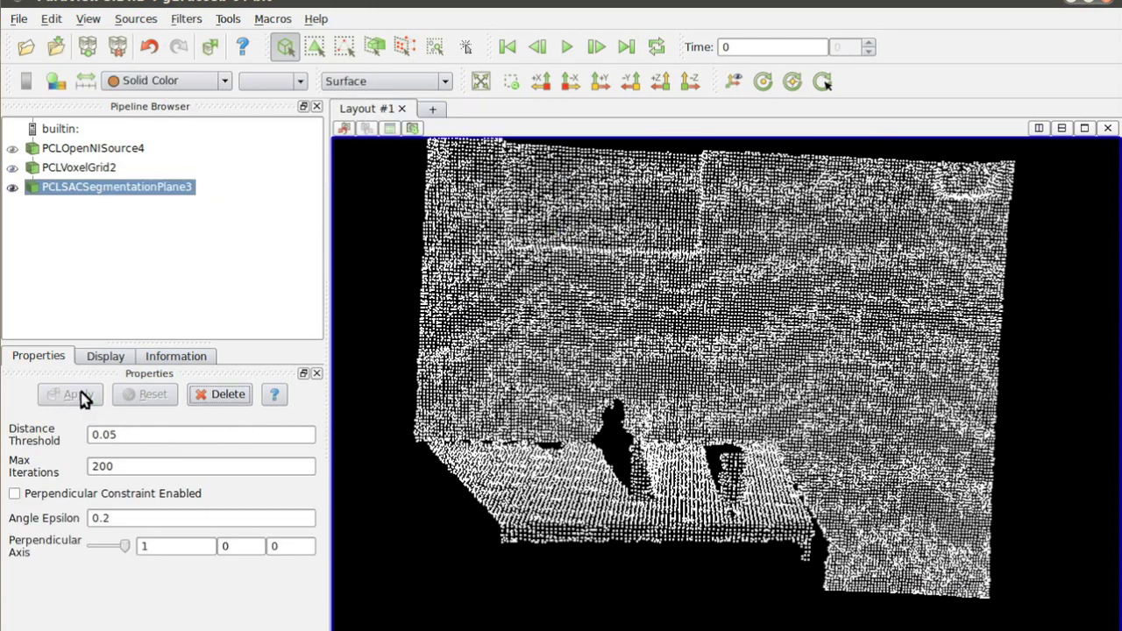
click(205, 87)
click(208, 113)
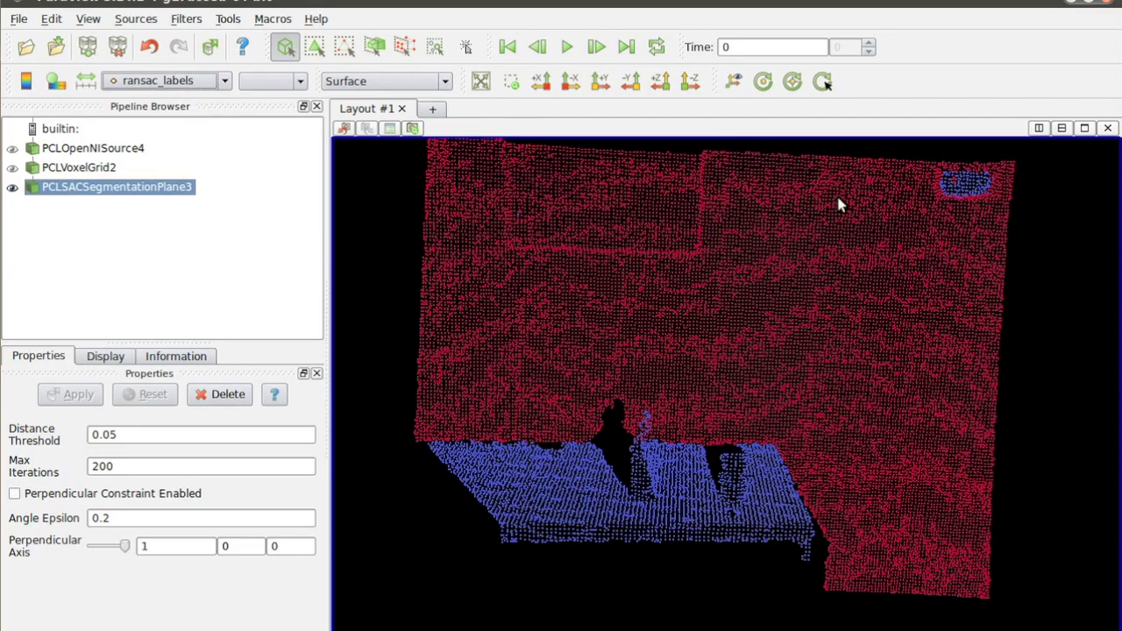
mouse_move(947, 194)
mouse_down()
mouse_move(739, 243)
mouse_move(741, 253)
mouse_move(913, 192)
mouse_move(922, 199)
mouse_up()
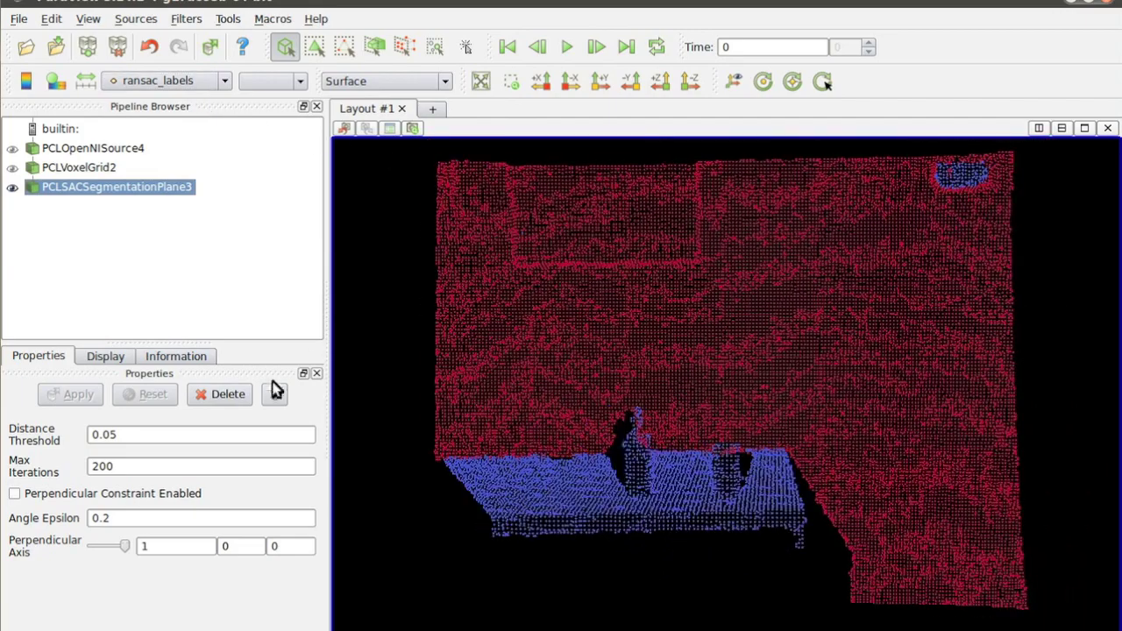
- Raise the plane segmentation distance threshold to 0.10
click(145, 438)
key(BackSpace)
key(BackSpace)
text(1)
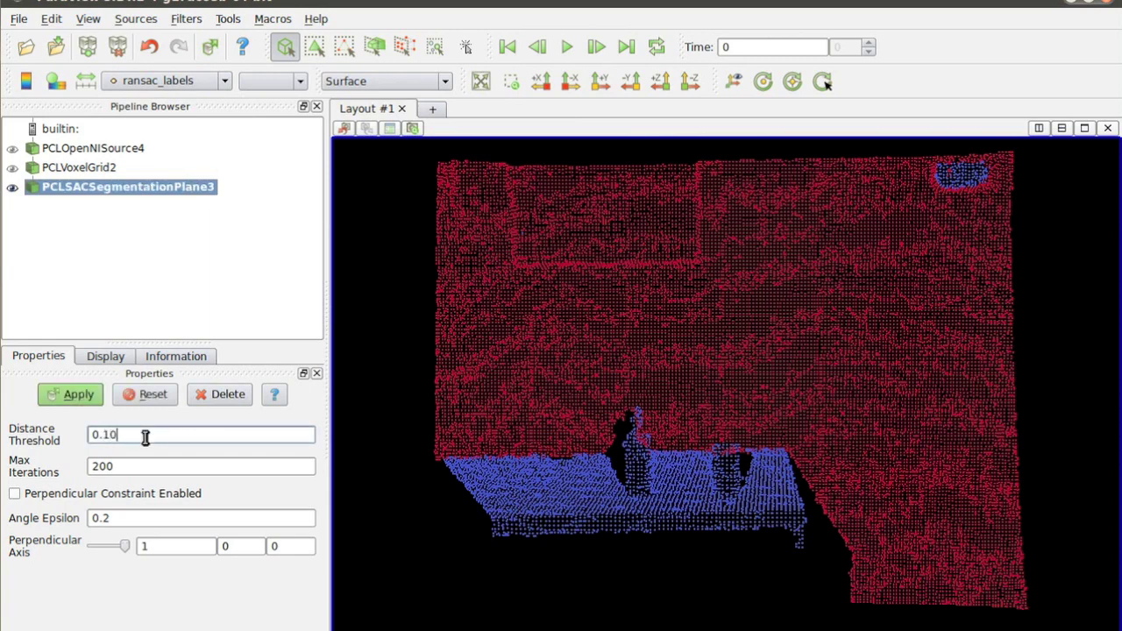
click(77, 397)
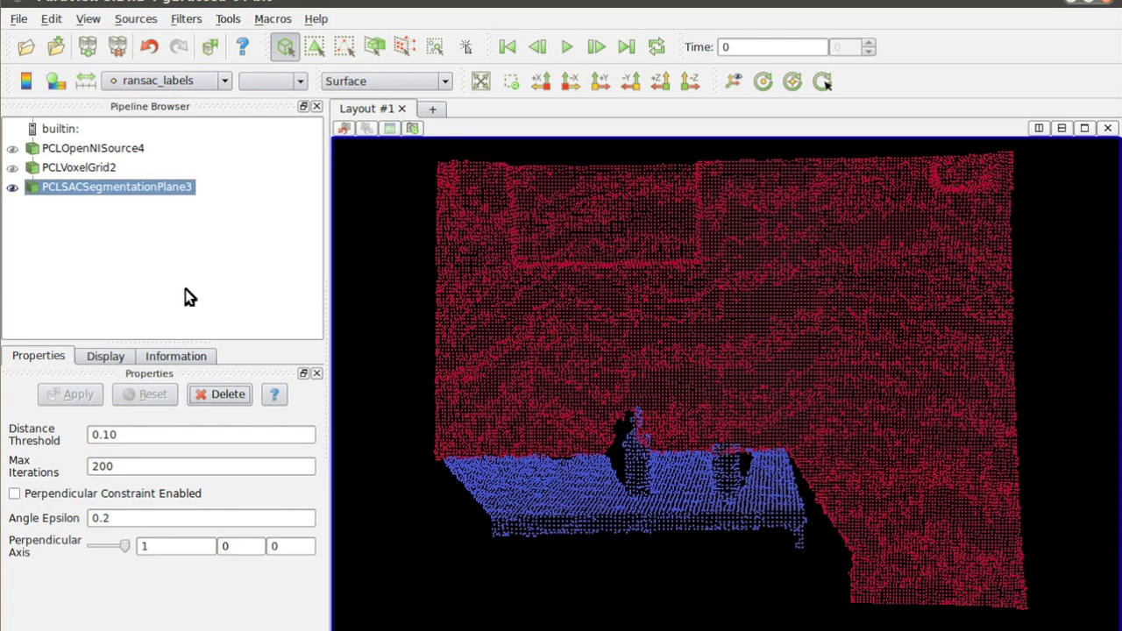
key(ctrl+space)
- Add Threshold Points keeping ransac_labels 0 to 0, then fit the remaining tabletop in view
text(thr)
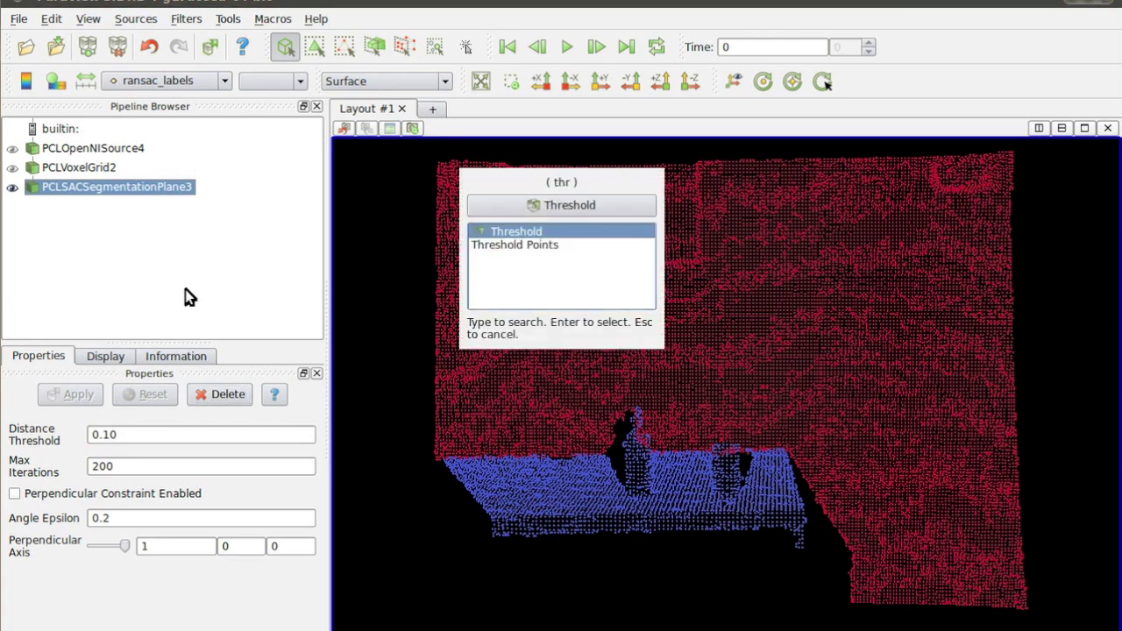
key(Down)
key(Return)
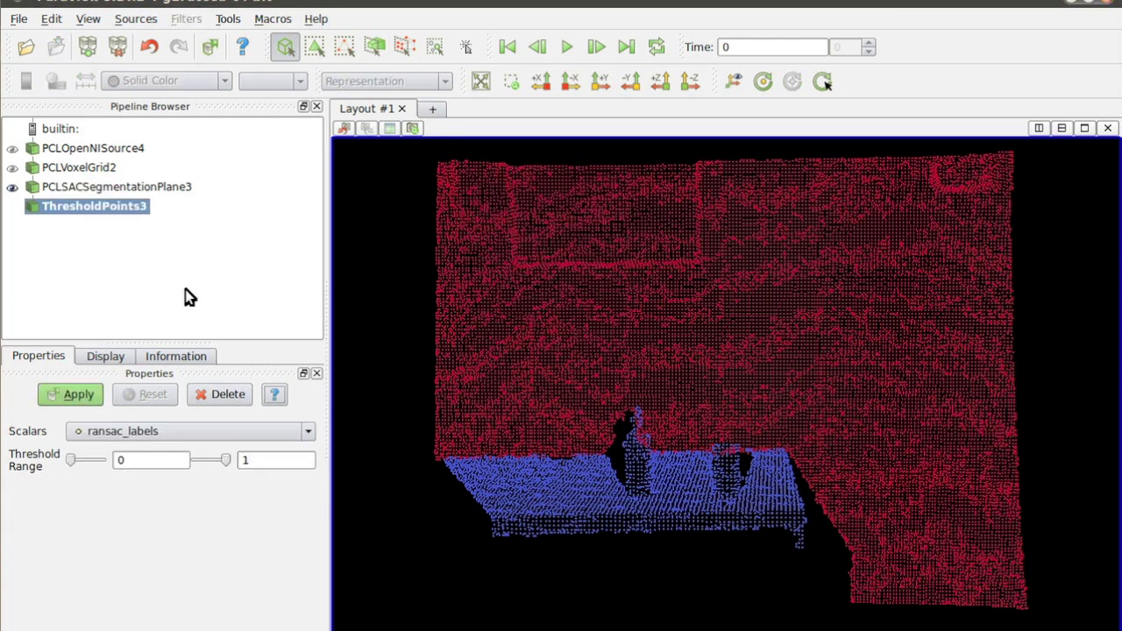
double_click(265, 456)
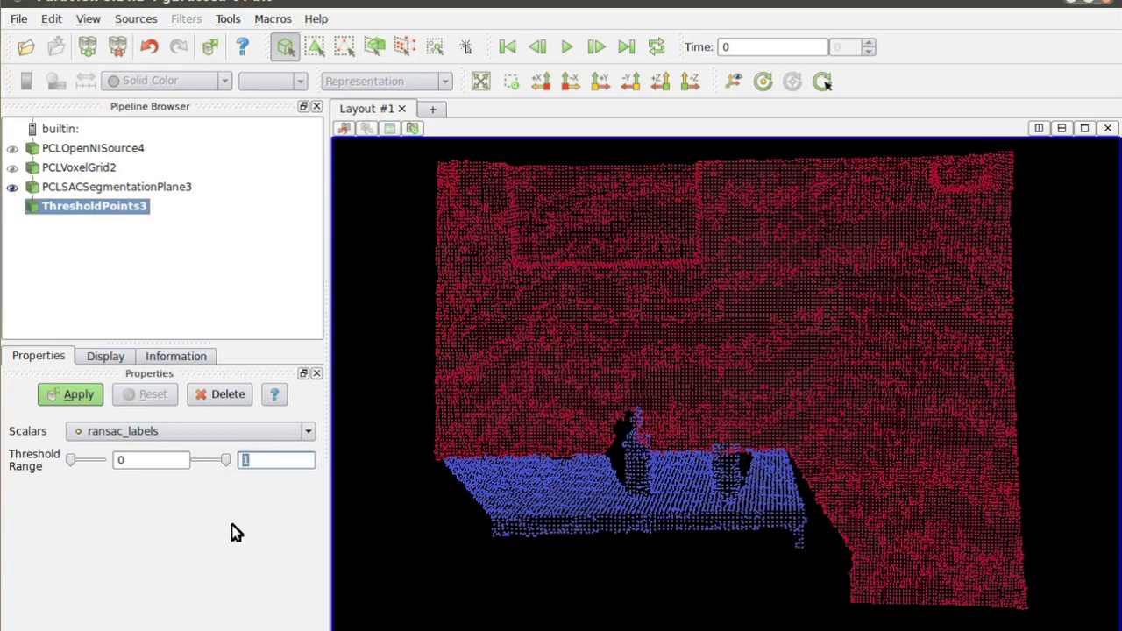
text(0)
click(95, 401)
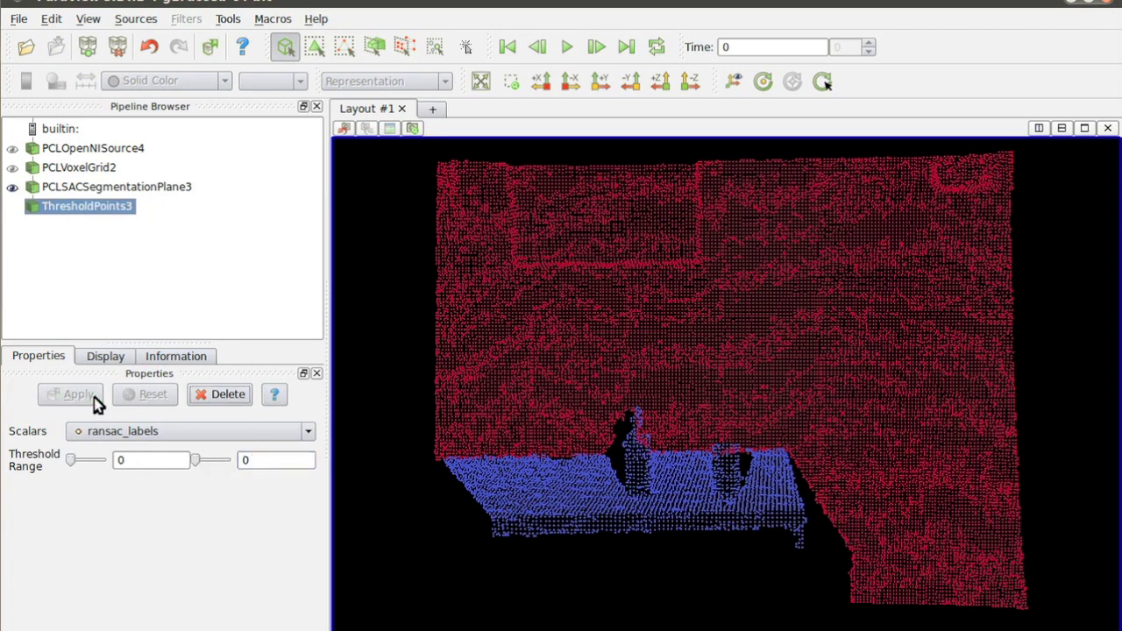
click(481, 81)
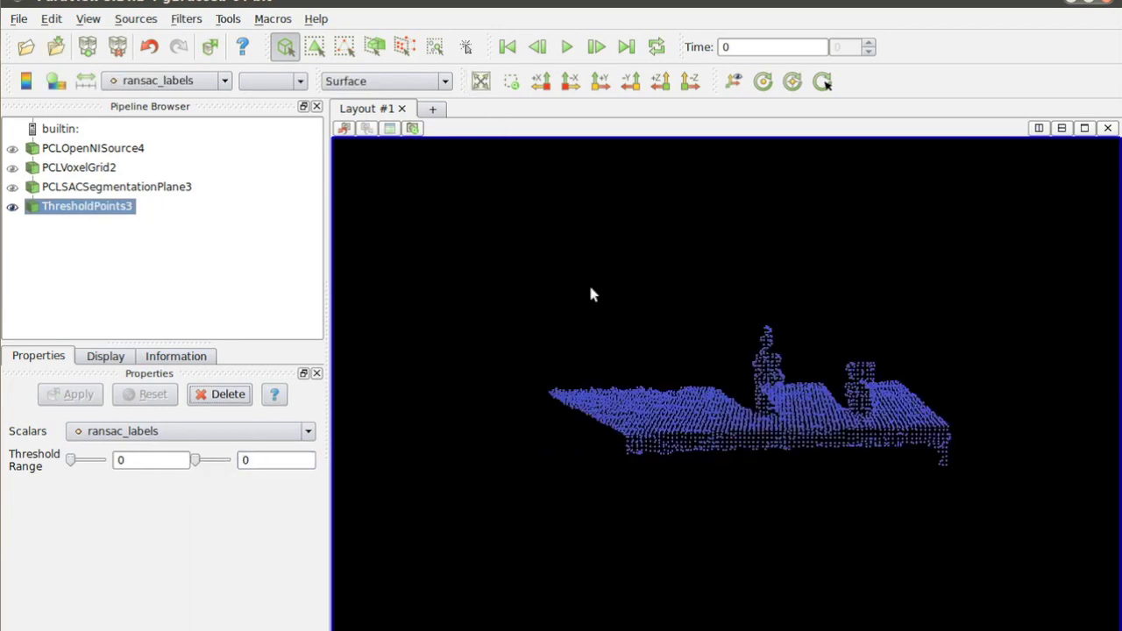
- Add a Programmable Filter containing the pasted distance-to-plane script
key(ctrl+space)
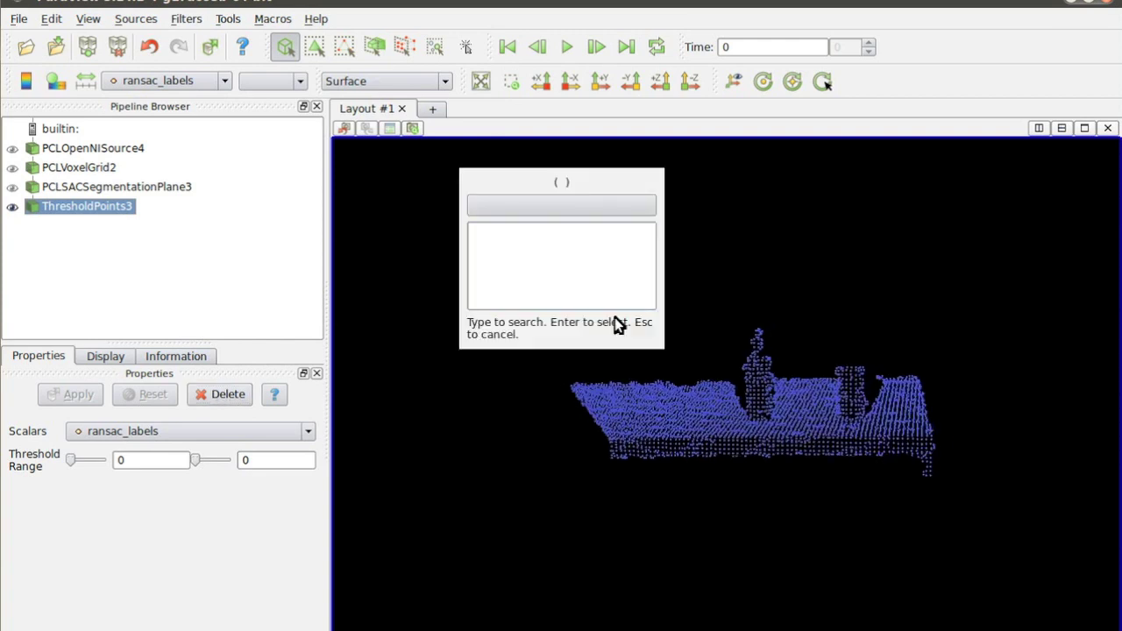
text(program)
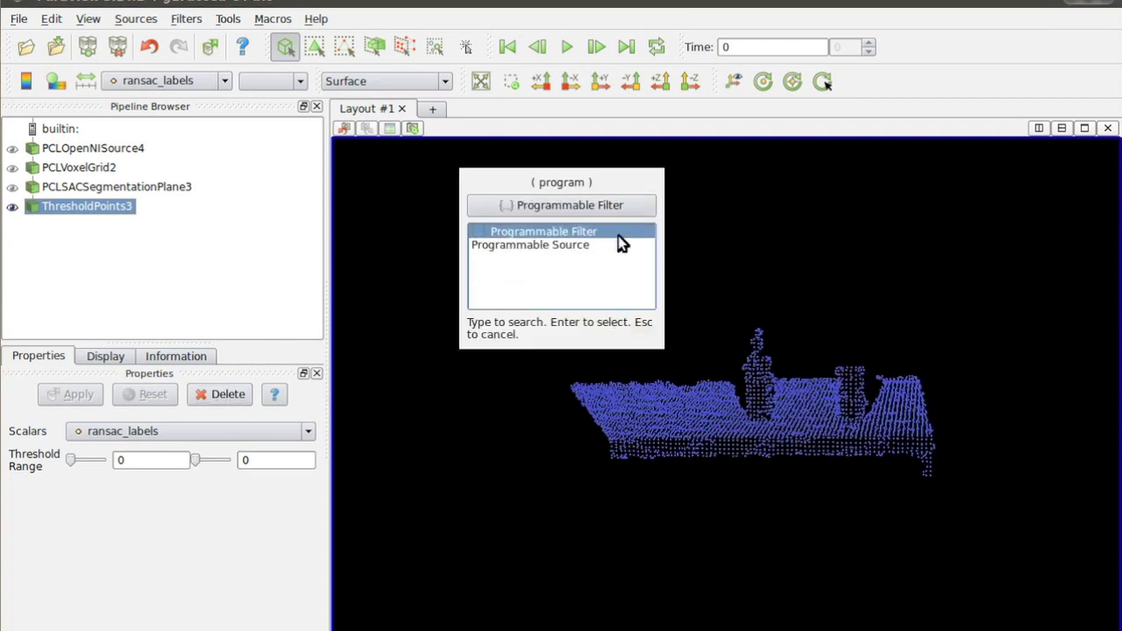
double_click(621, 232)
click(176, 515)
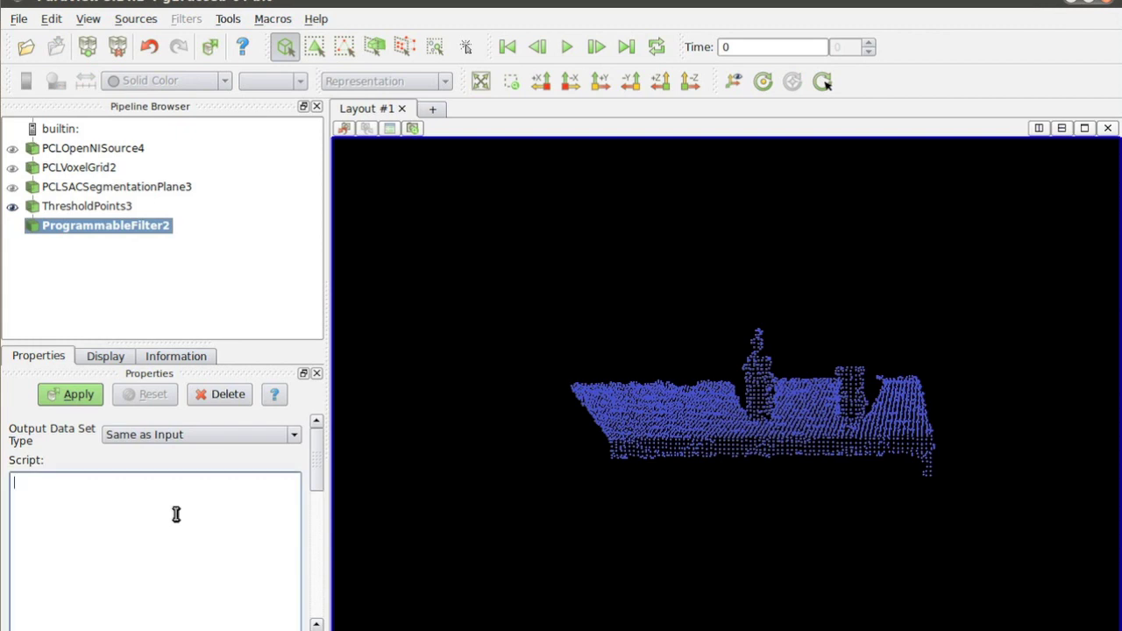
key(ctrl+v)
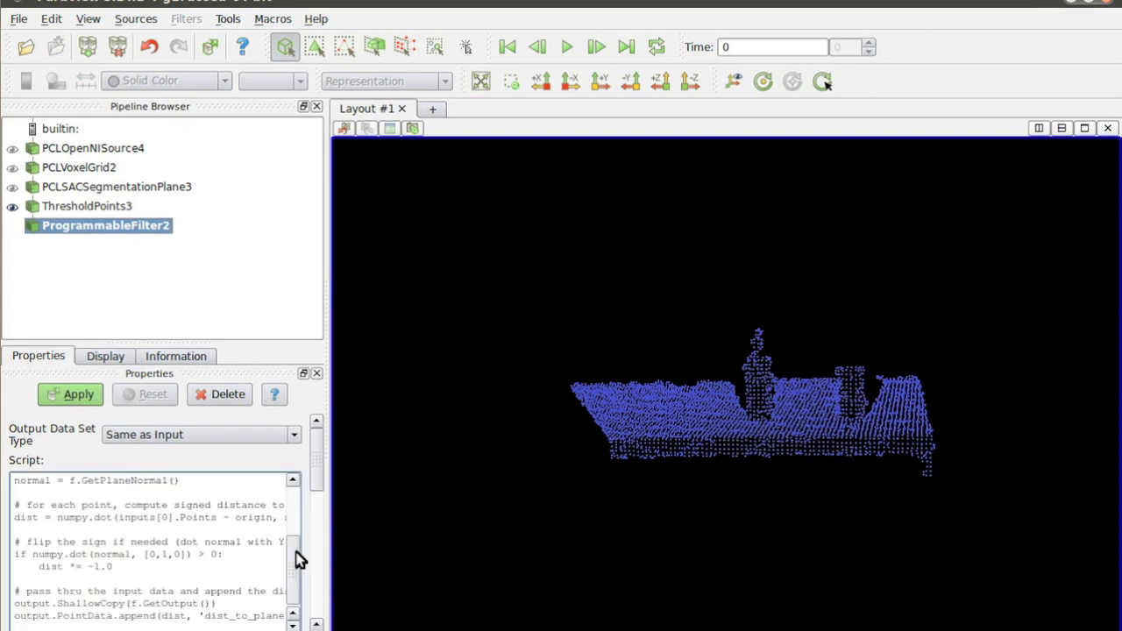
scroll(296, 556, up, 1)
scroll(296, 556, up, 2)
scroll(292, 586, down, 3)
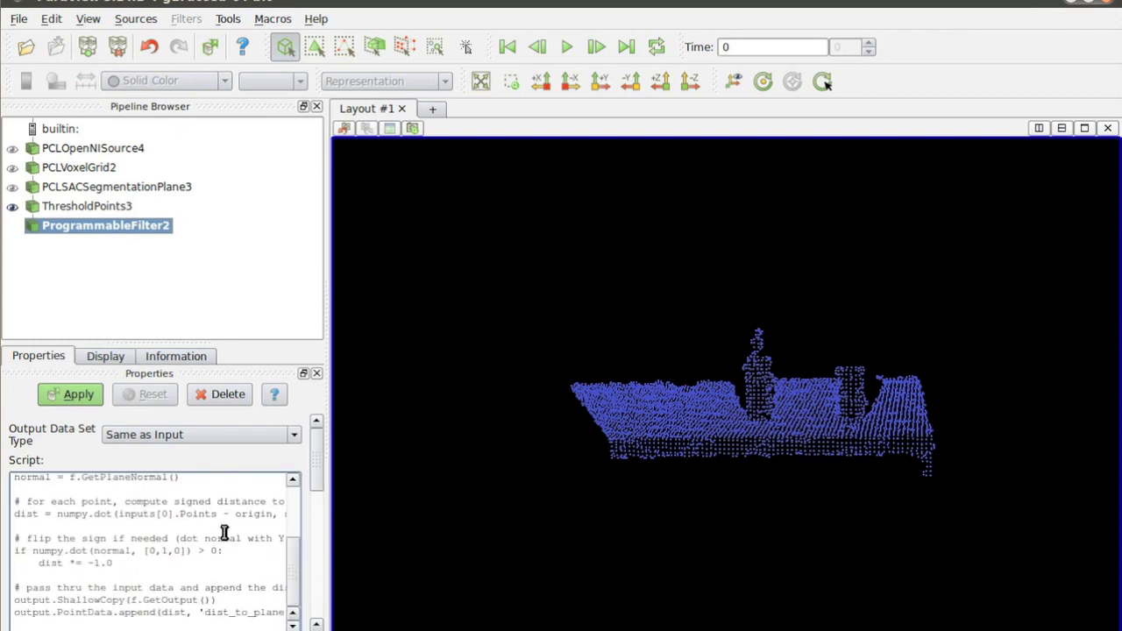
- Run the script and colour the tabletop cloud by dist_to_plane
click(78, 395)
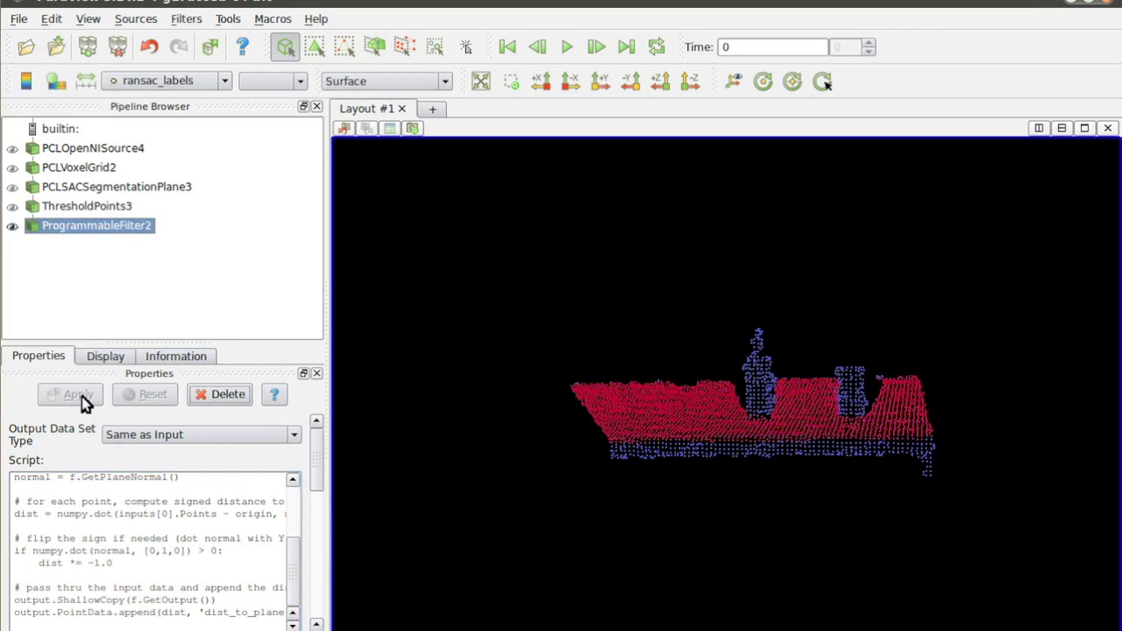
click(225, 81)
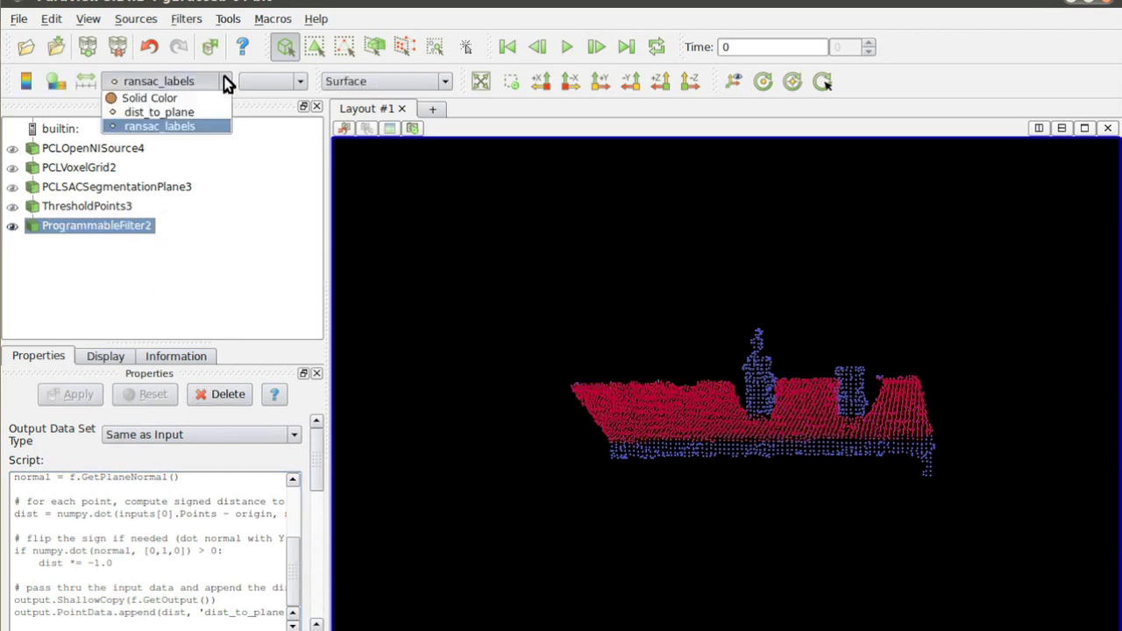
click(219, 114)
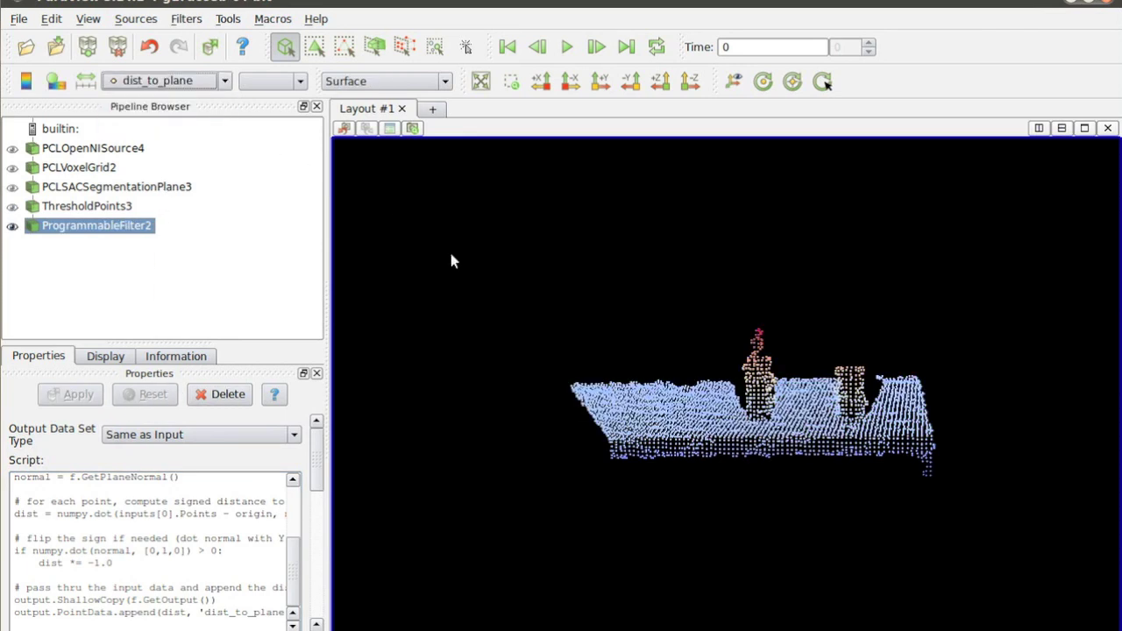
- Add Threshold Points on dist_to_plane with range 0.01 to 0.30
key(ctrl+space)
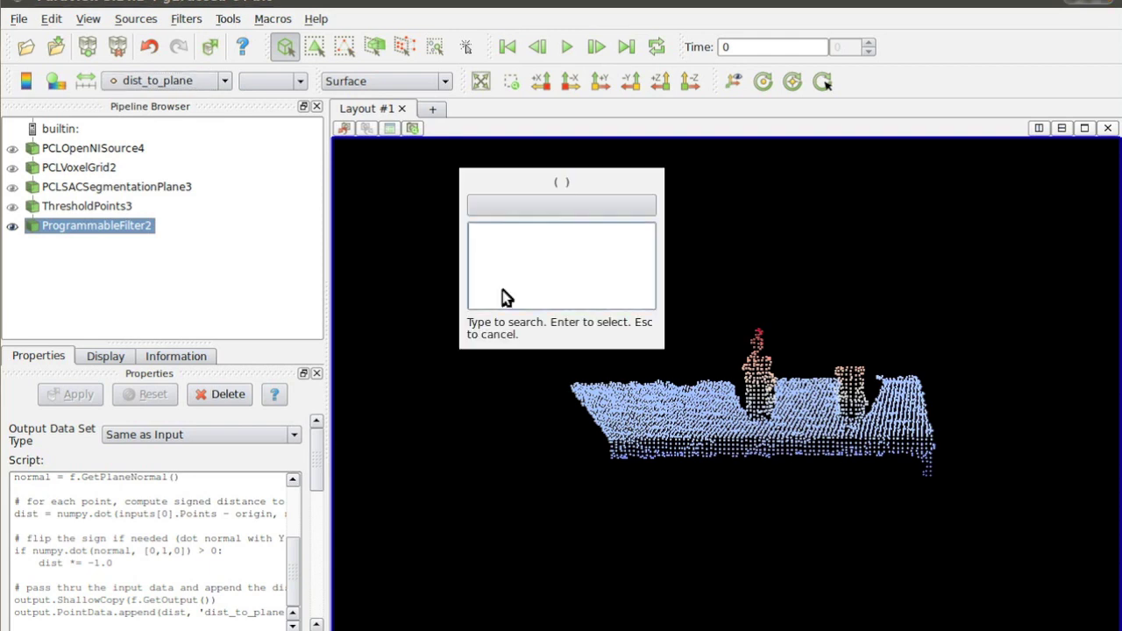
text(thresh)
key(Down)
key(Return)
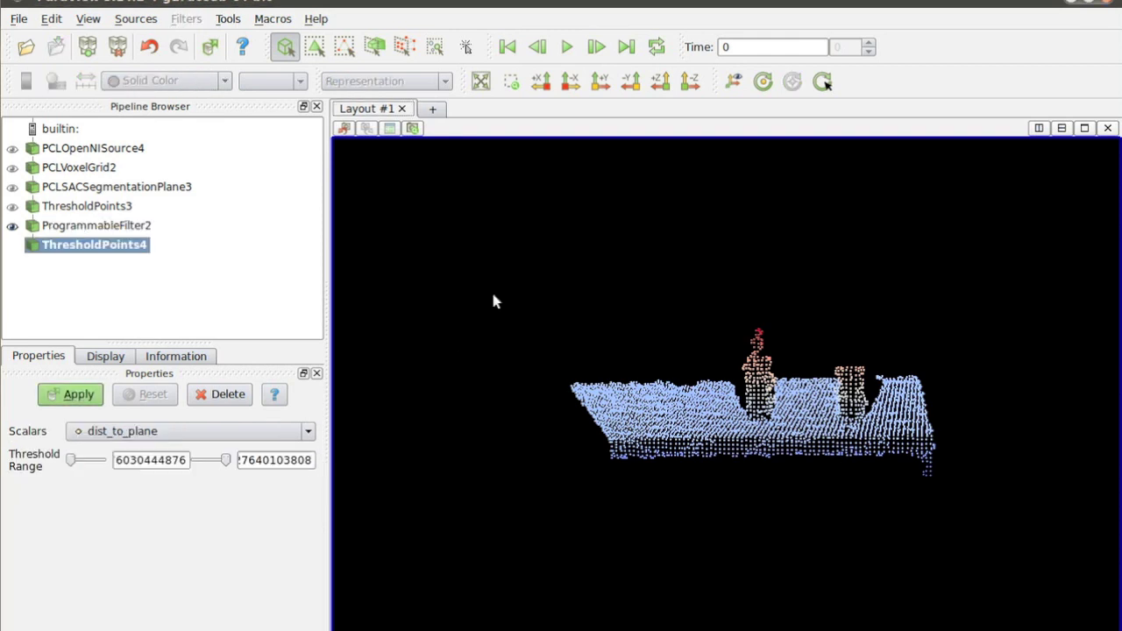
double_click(163, 459)
text(0.01)
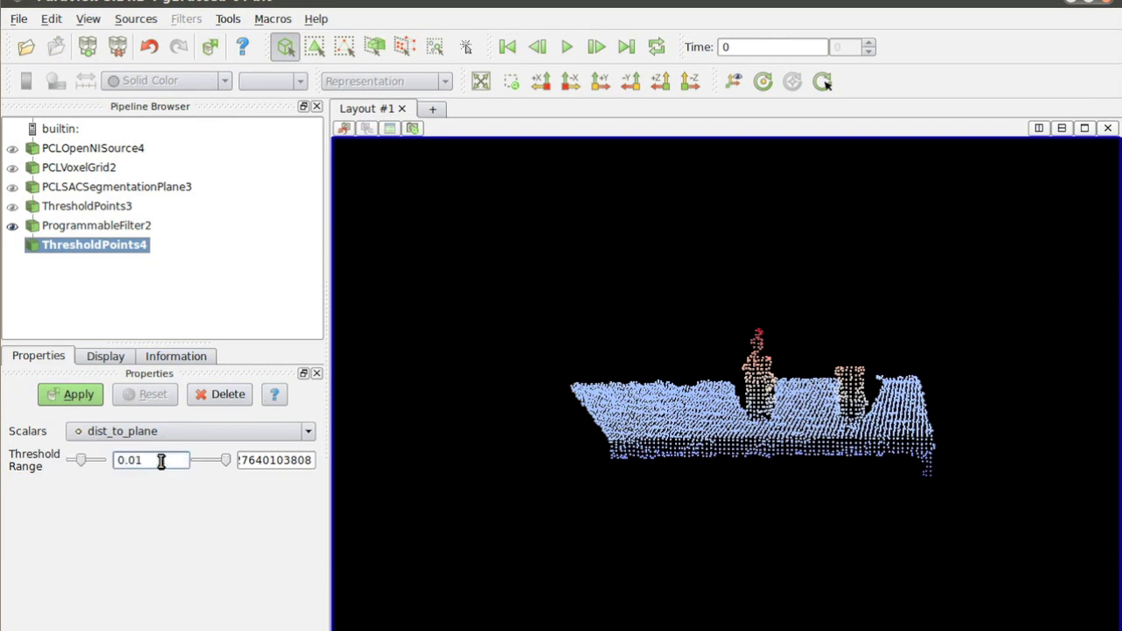
double_click(275, 459)
text(0.30)
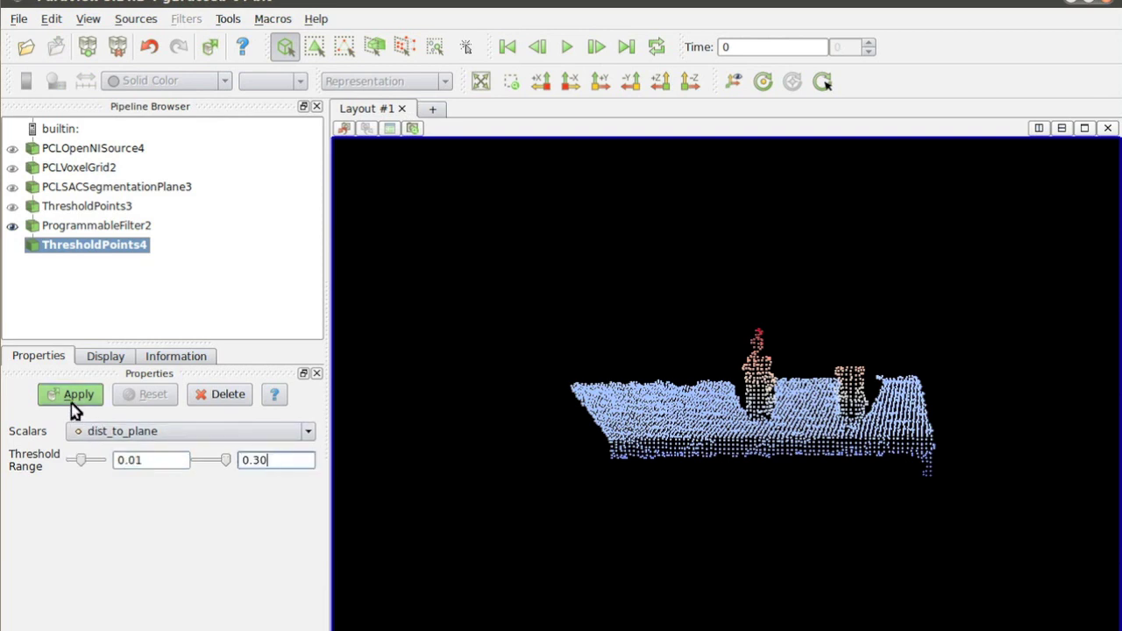
click(74, 403)
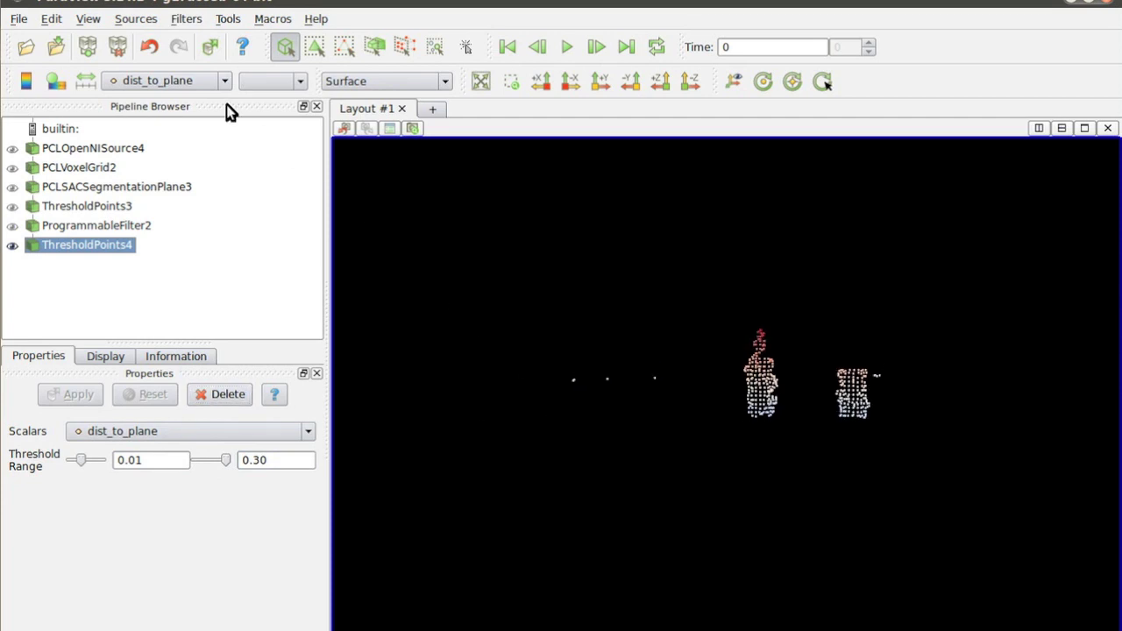
click(186, 18)
mouse_move(238, 148)
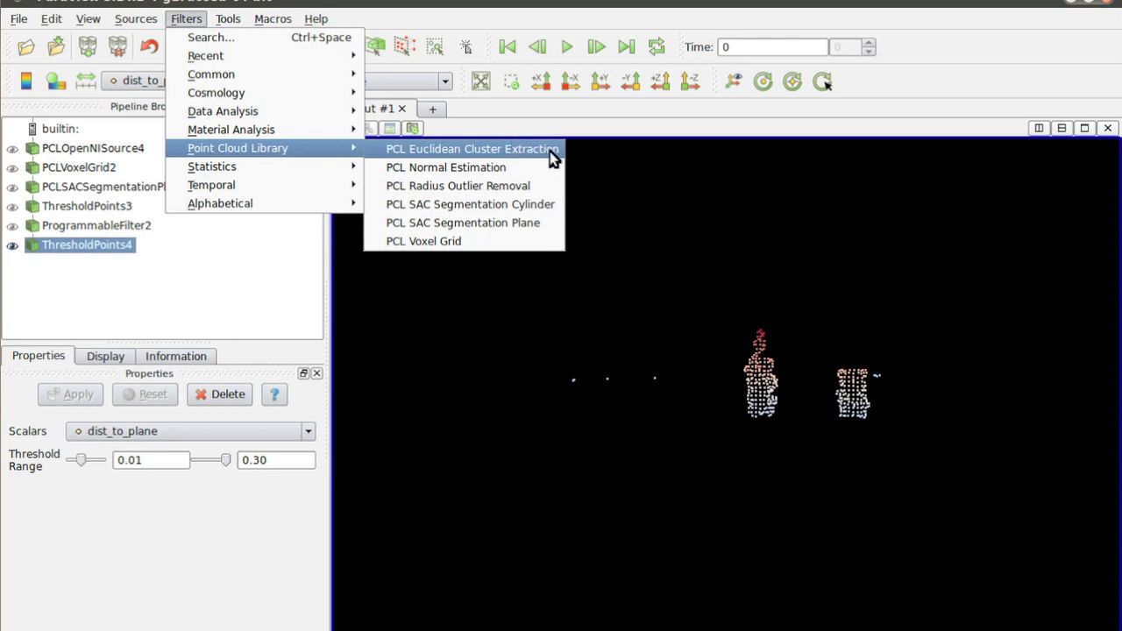
- Add PCL Euclidean Cluster Extraction with minimum cluster size 20, coloured by cluster_labels
click(552, 154)
drag(147, 455, 119, 457)
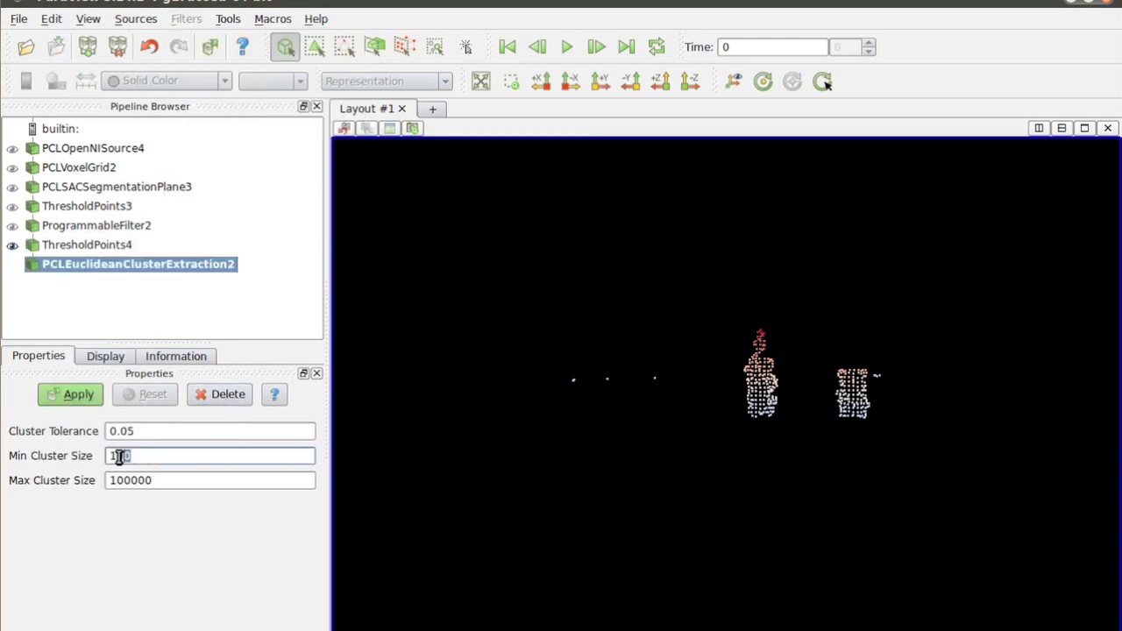
click(77, 395)
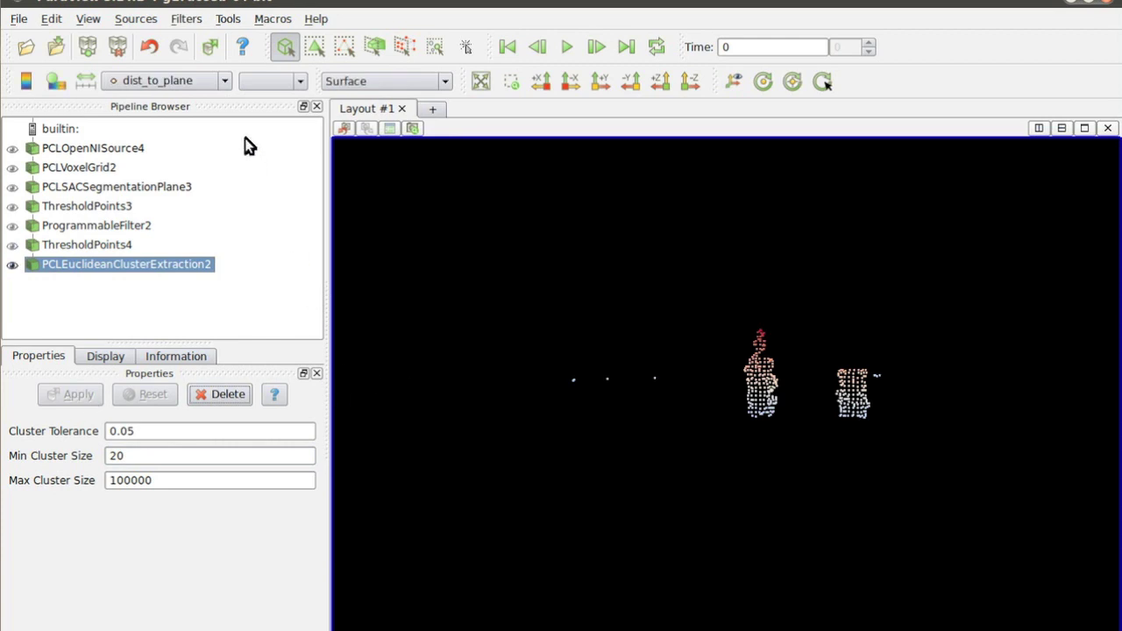
click(222, 81)
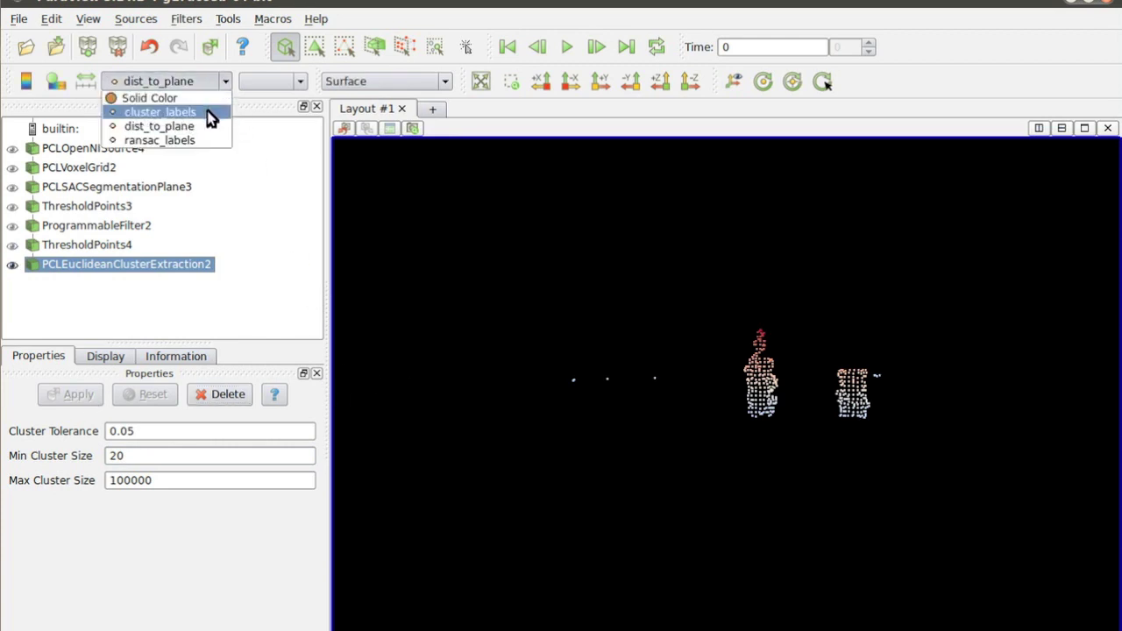
click(211, 118)
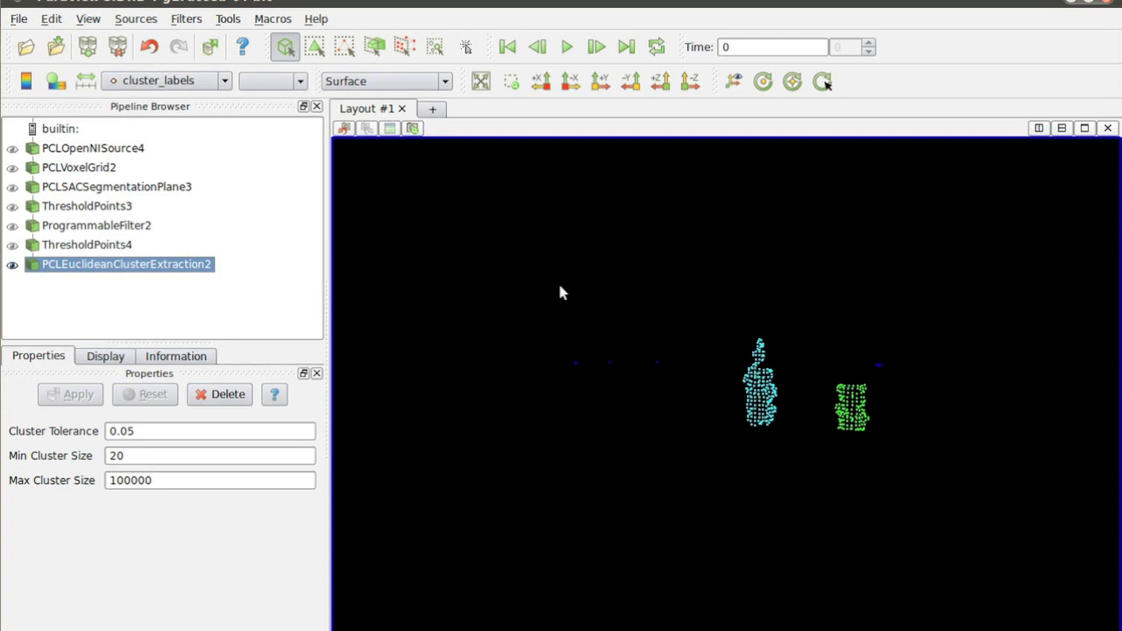
key(ctrl+space)
text(anno)
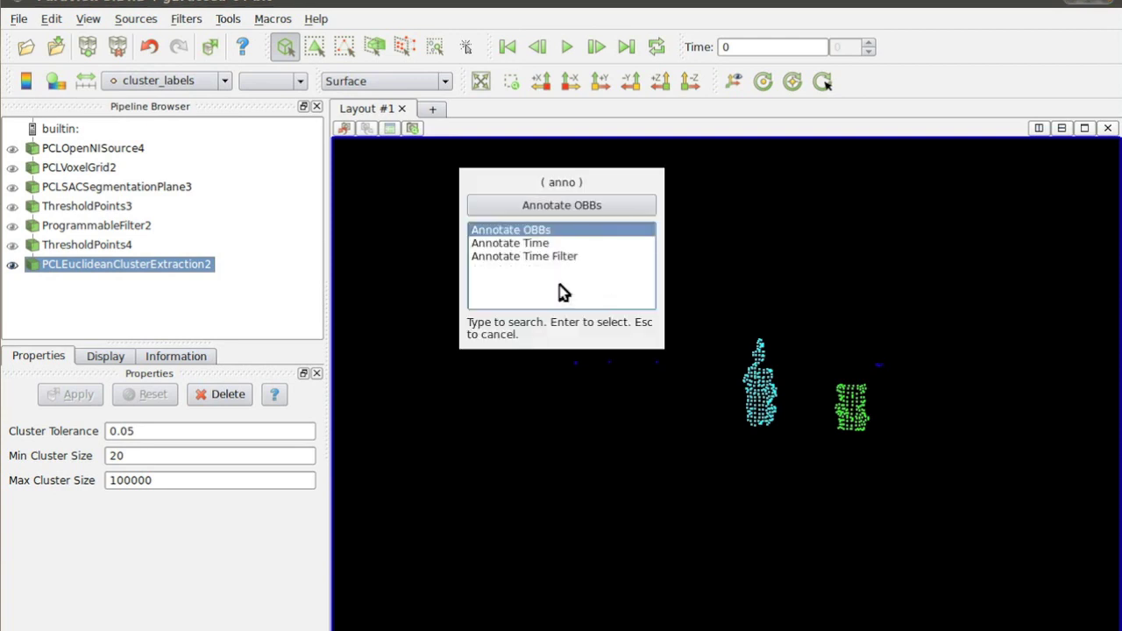
- Add Annotate OBBs to box each cluster, then show the full-colour Kinect cloud alongside
key(Return)
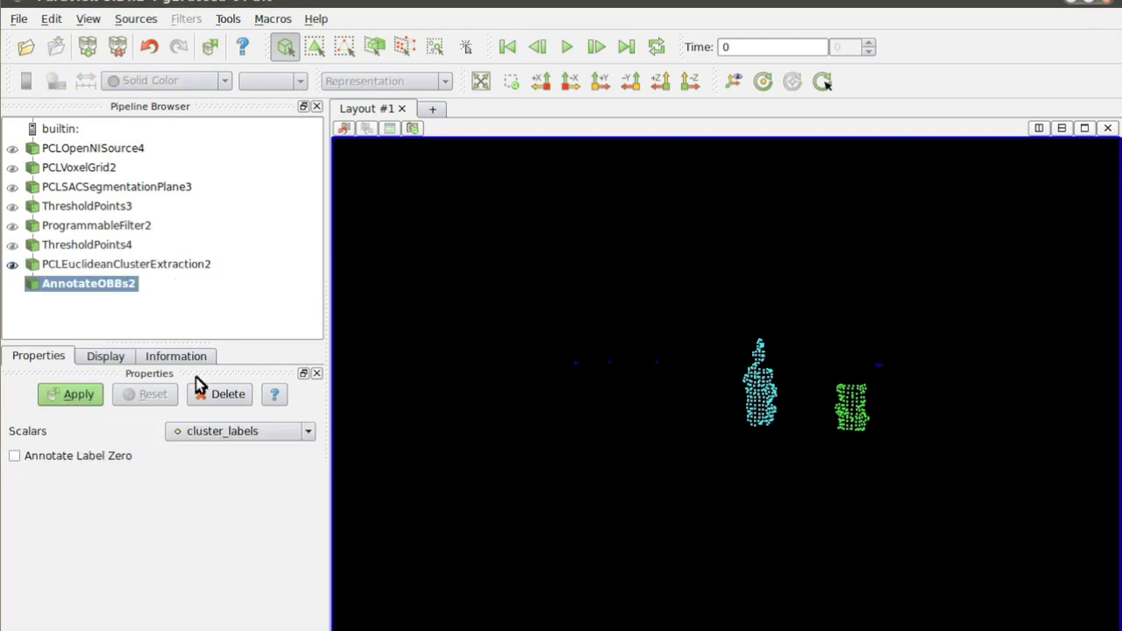
click(88, 399)
mouse_move(605, 410)
mouse_down()
mouse_move(648, 412)
mouse_move(650, 384)
mouse_move(643, 424)
mouse_up()
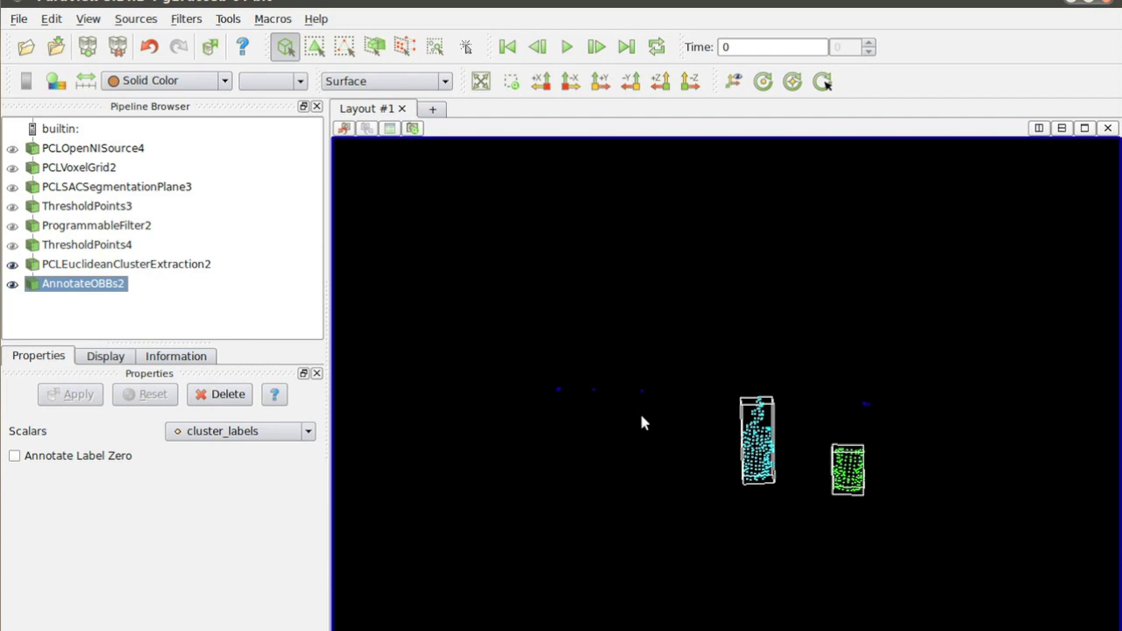
click(13, 149)
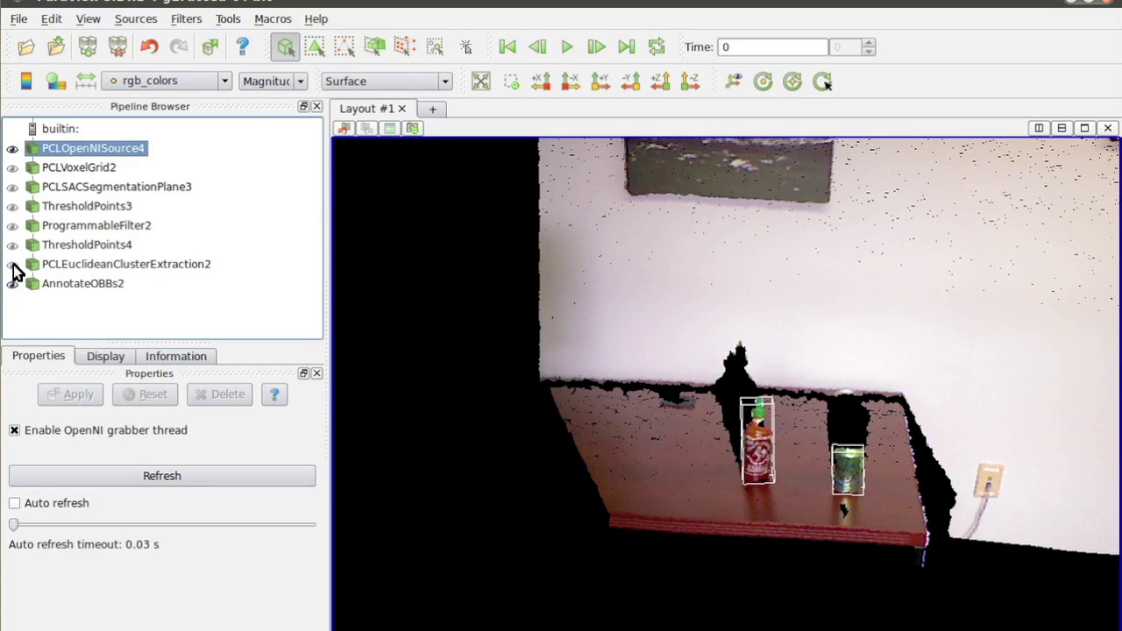
- Turn on Auto refresh so the bounding boxes track the four objects live, then re-show the cluster points
mouse_move(582, 361)
mouse_down()
mouse_move(471, 393)
mouse_move(471, 371)
mouse_move(492, 372)
mouse_up()
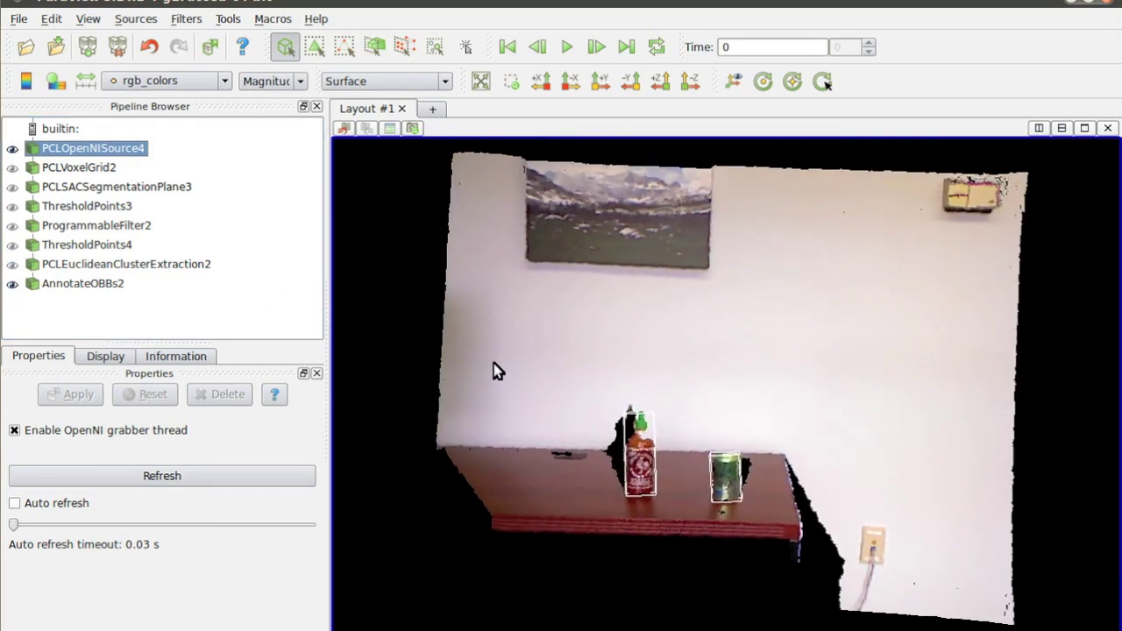
click(42, 504)
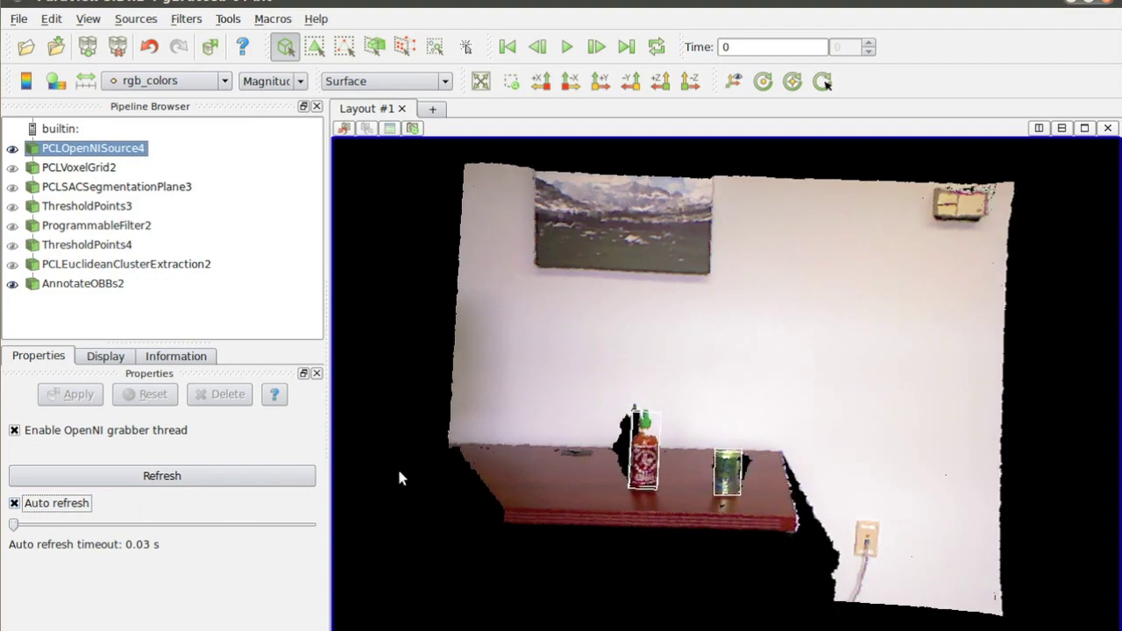
mouse_move(427, 472)
mouse_down()
mouse_move(606, 475)
mouse_move(410, 471)
mouse_up()
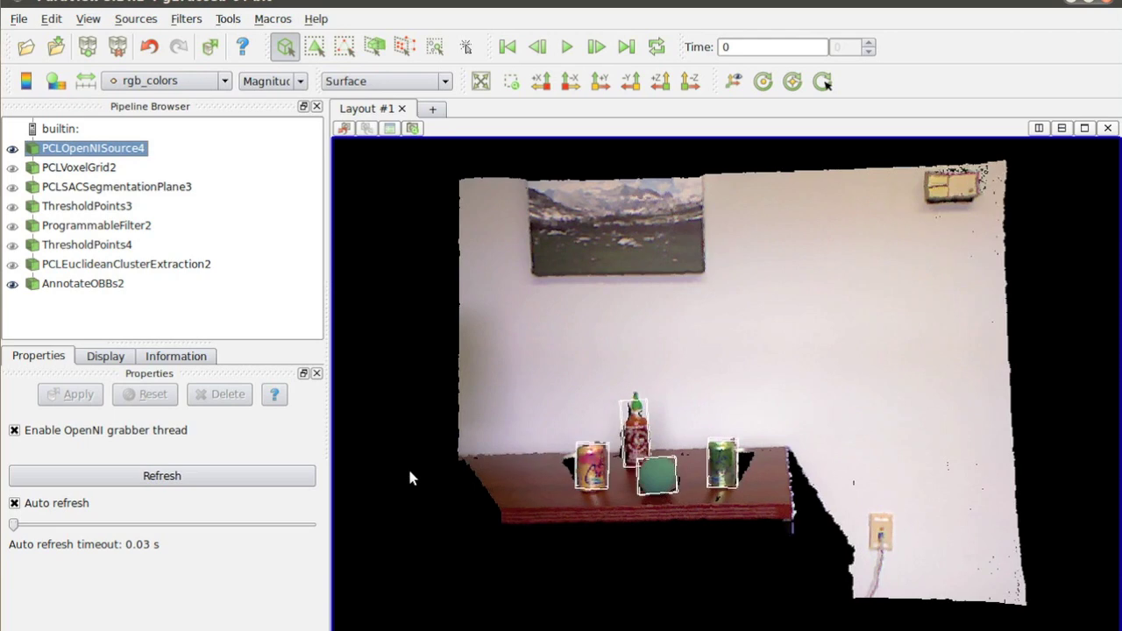
click(12, 263)
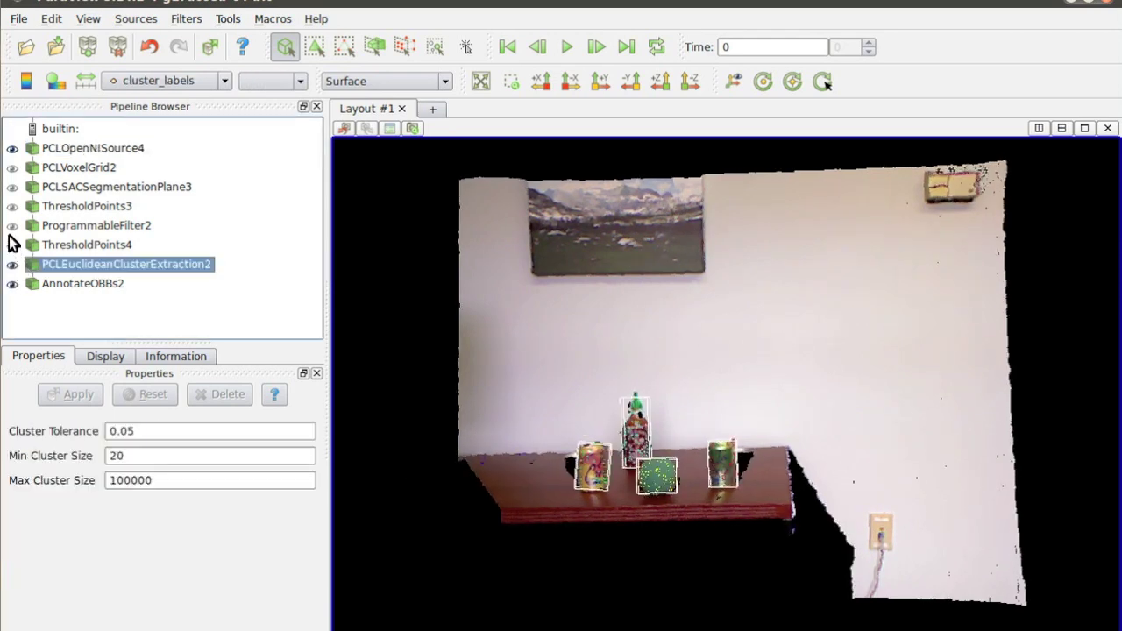
- Hide the PCLOpenNISource4 room cloud, leaving the coloured clusters in their oriented boxes
click(13, 149)
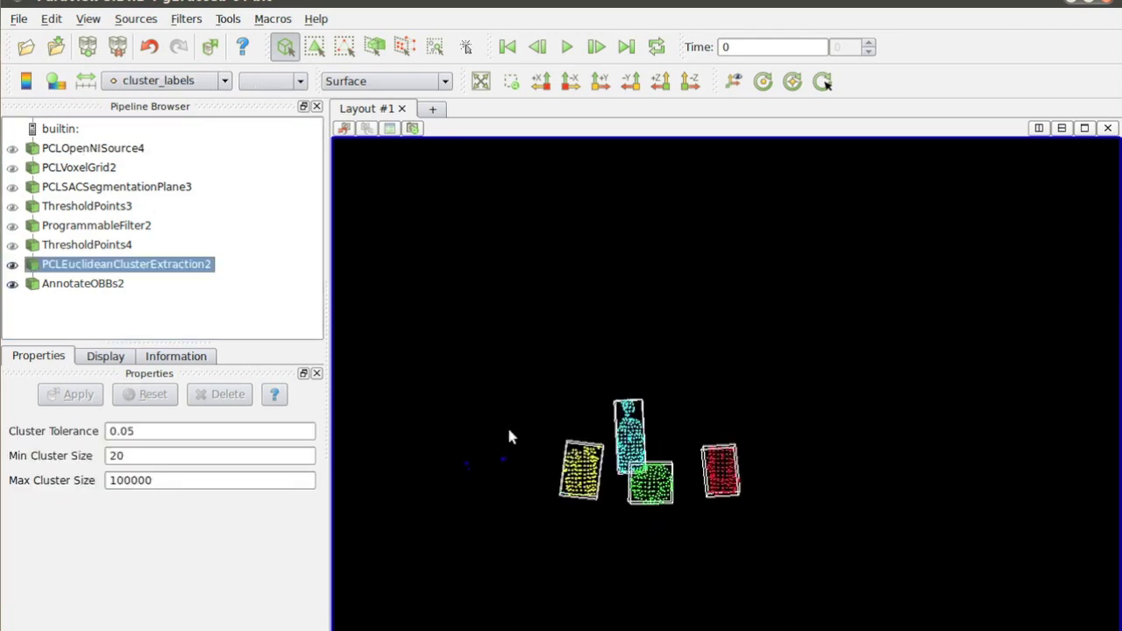
mouse_move(517, 478)
mouse_down()
mouse_move(508, 496)
mouse_move(626, 496)
mouse_move(511, 509)
mouse_move(463, 528)
mouse_move(499, 507)
mouse_move(529, 515)
mouse_up()
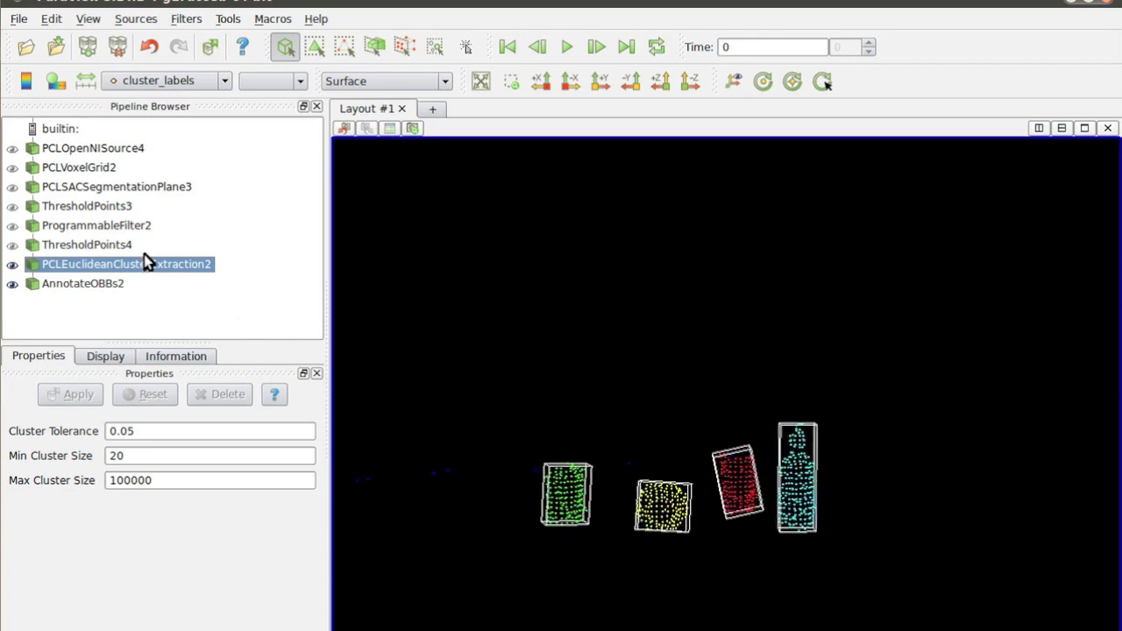
- Hide the cluster points to reveal the camera-coloured room cloud, and turn off PCLOpenNISource4's Auto refresh
click(17, 149)
click(12, 263)
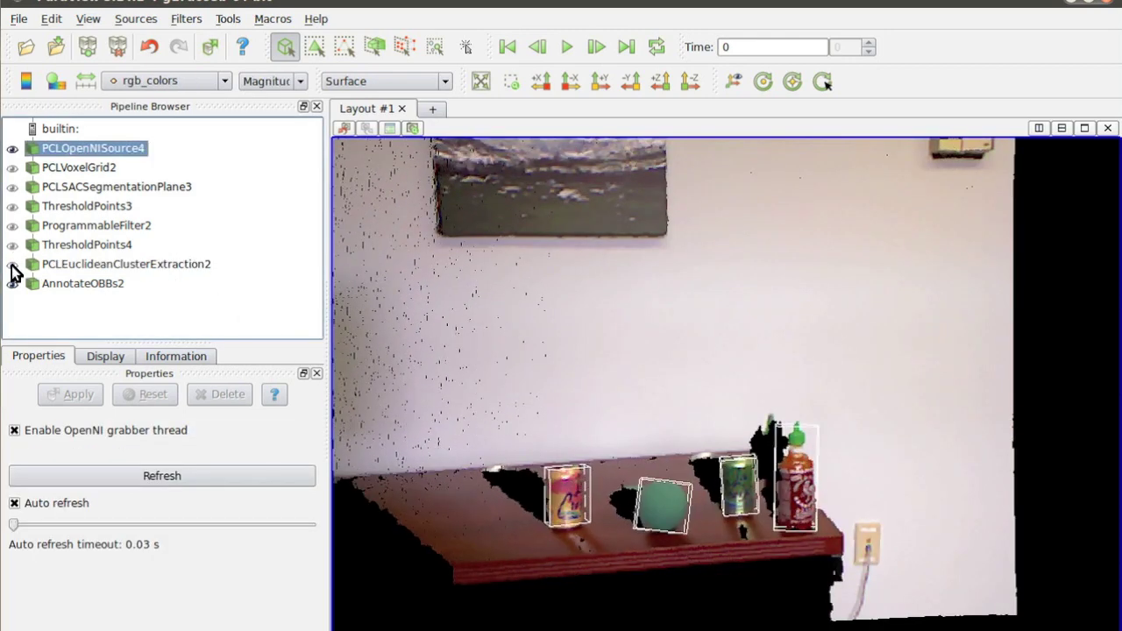
click(14, 505)
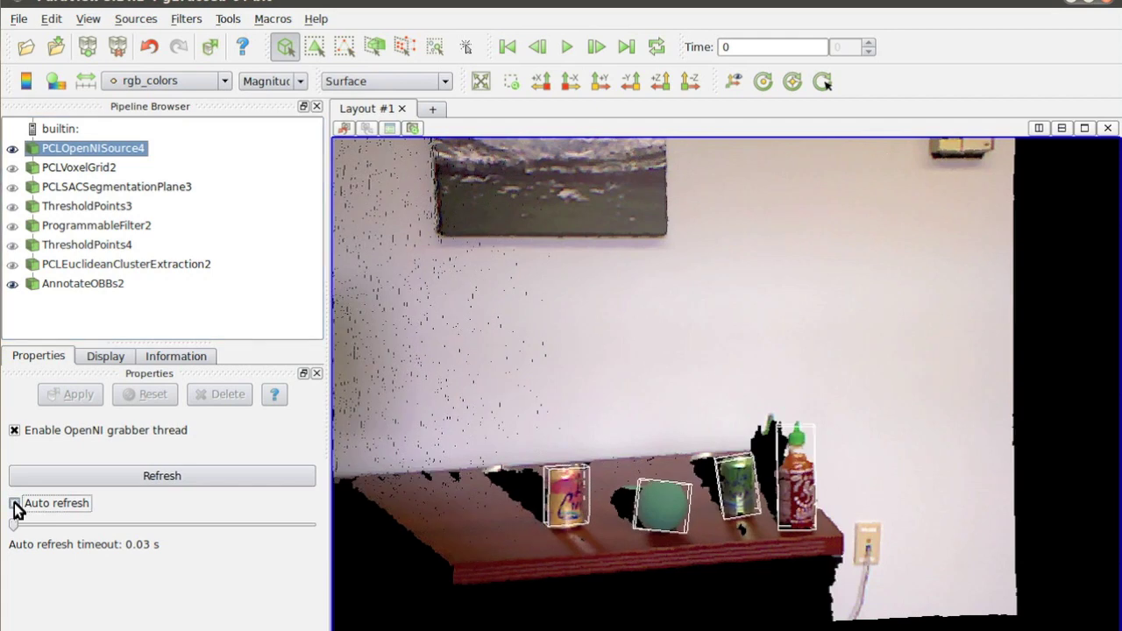